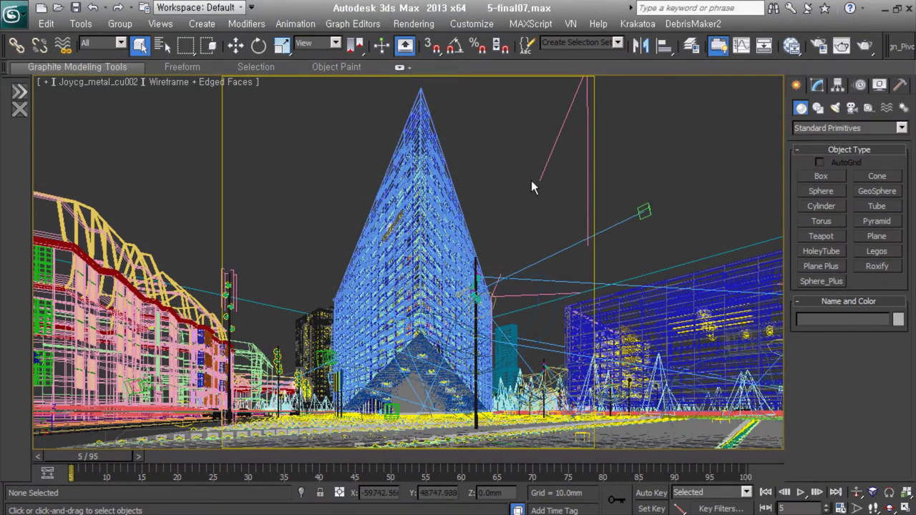
# Step: Switch the viewport to look through the Joycg_metal_cu camera from the Select Camera list
pyautogui.press('c')
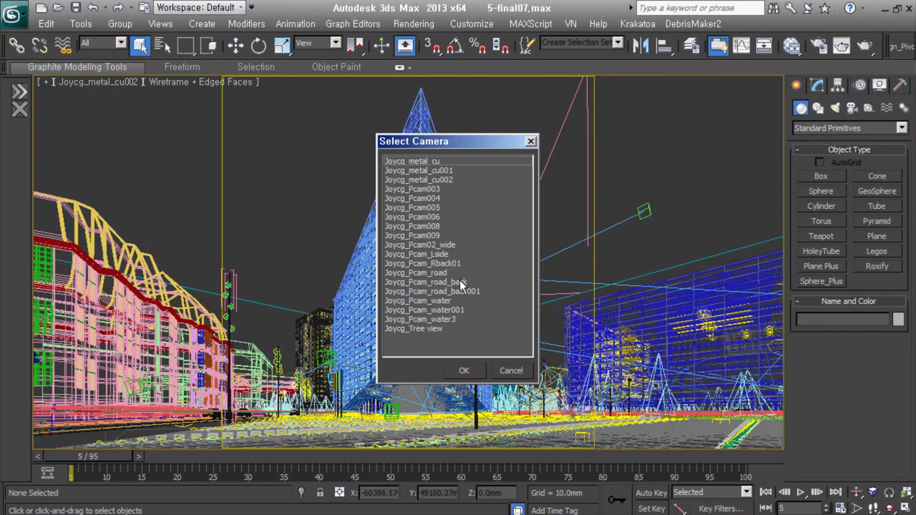
pyautogui.doubleClick(468, 161)
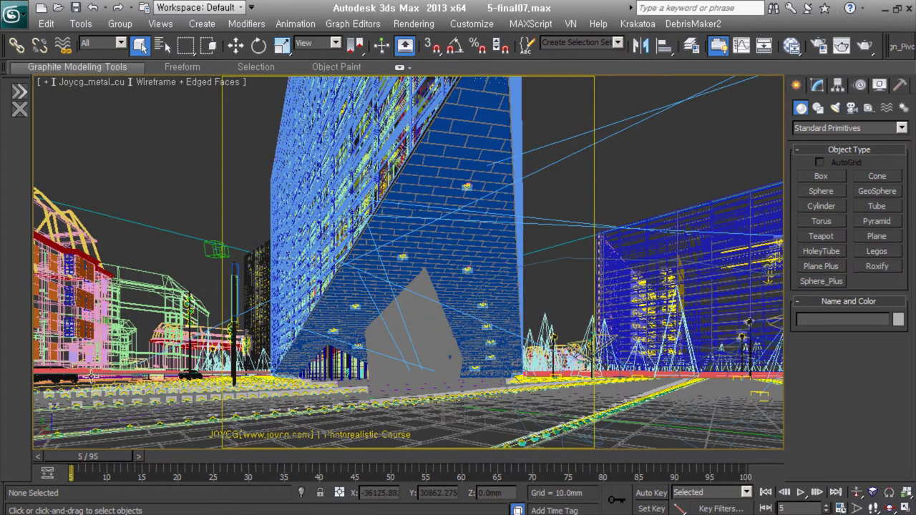
pyautogui.click(108, 85)
pyautogui.click(165, 186)
# Step: Switch to the Joycg_metal_cu001 camera and select it to show its parameters
pyautogui.doubleClick(446, 172)
pyautogui.click(97, 82)
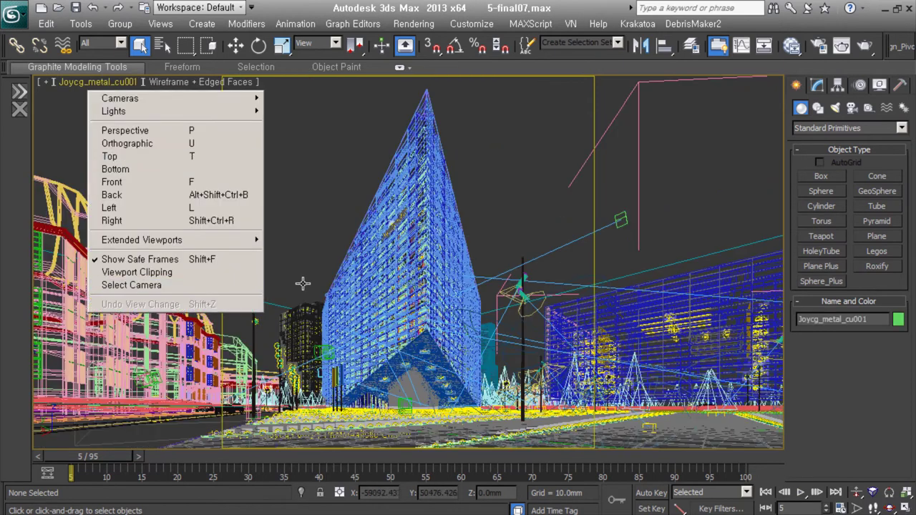
pyautogui.click(125, 311)
pyautogui.scroll(-3, 871, 315)
pyautogui.scroll(-3, 871, 312)
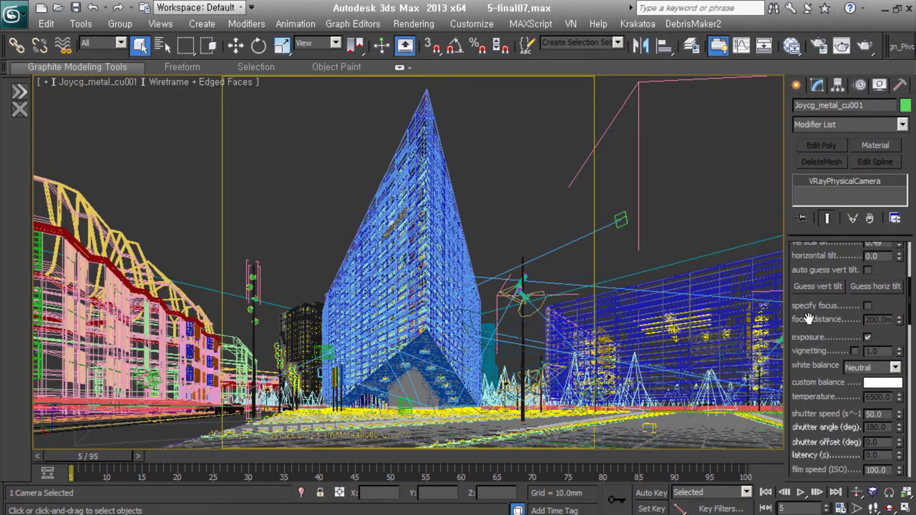
pyautogui.scroll(-3, 872, 312)
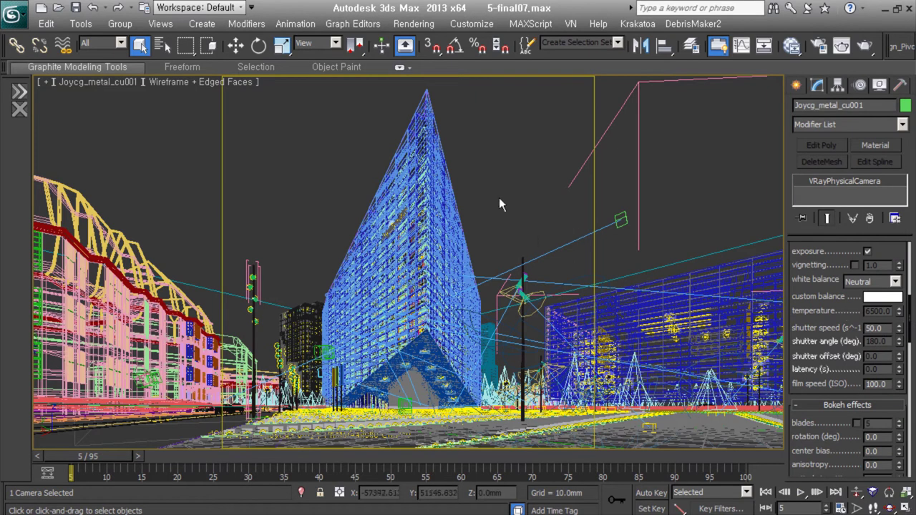
# Step: Set the camera's custom white balance to pure white (255,255,255) and expand Sampling
pyautogui.click(889, 297)
pyautogui.click(407, 194)
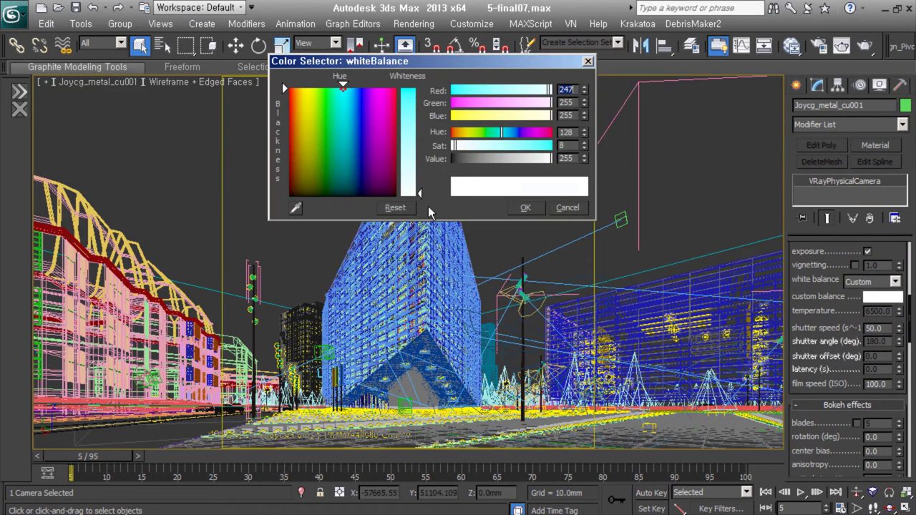
pyautogui.click(567, 208)
pyautogui.click(882, 296)
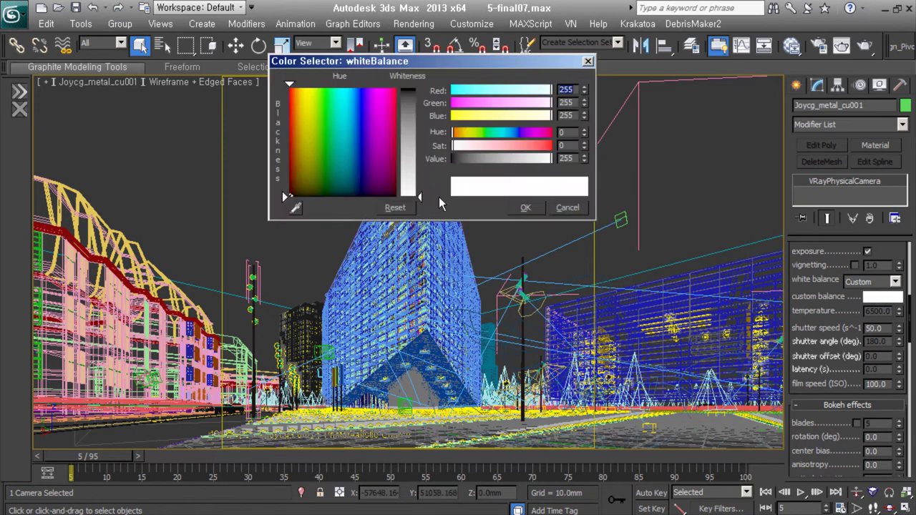
pyautogui.press('Escape')
pyautogui.scroll(-3, 852, 387)
pyautogui.scroll(-3, 852, 388)
pyautogui.click(853, 387)
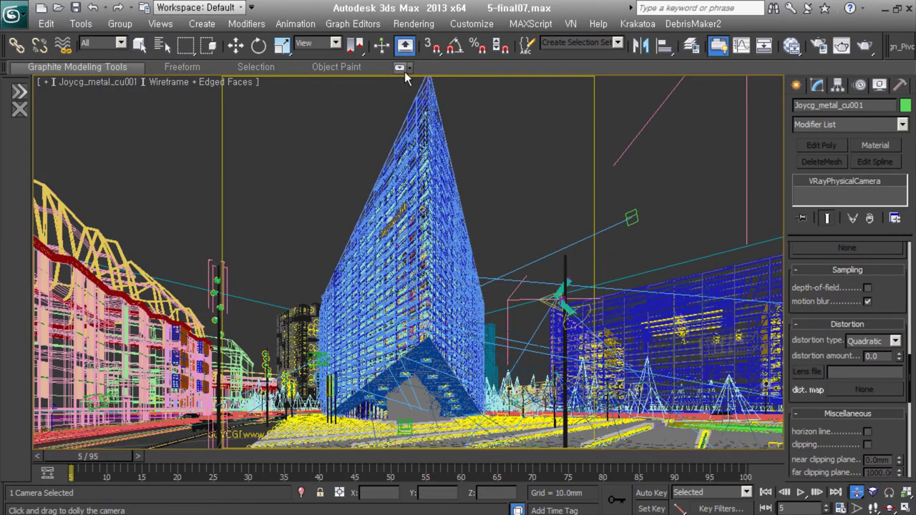
# Step: Set the camera's distortion amount to 0.3 and turn on motion blur
pyautogui.click(898, 358)
pyautogui.press('Return')
pyautogui.write('3')
pyautogui.press('Return')
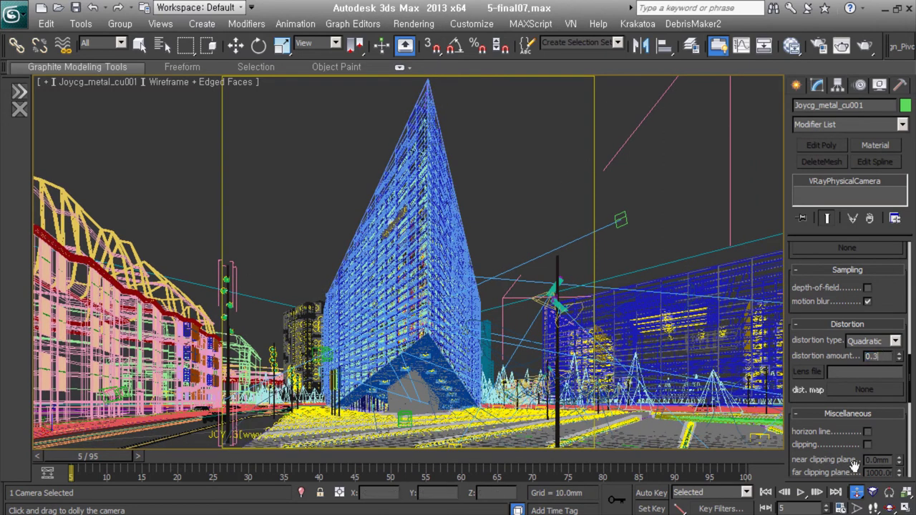
pyautogui.click(867, 301)
pyautogui.click(818, 45)
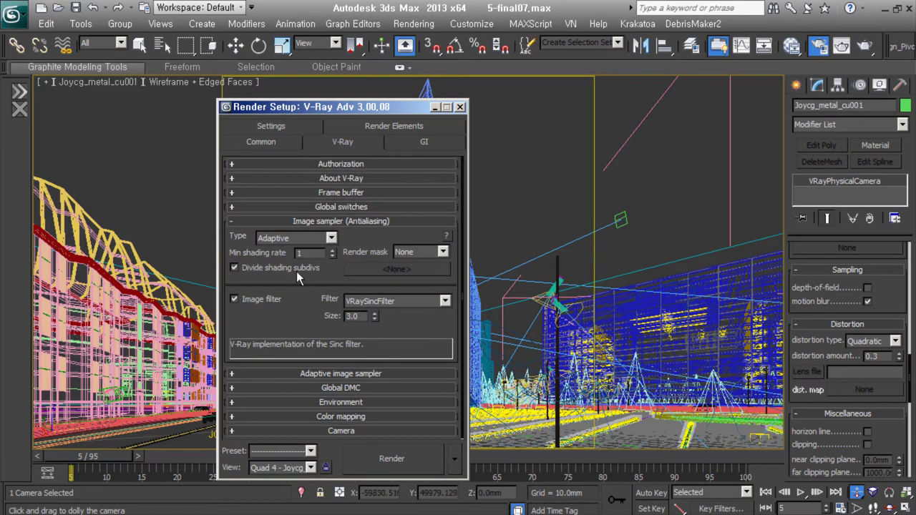
pyautogui.click(370, 373)
pyautogui.doubleClick(302, 351)
pyautogui.write('4')
pyautogui.hotkey('ctrl', 'z')
pyautogui.click(315, 352)
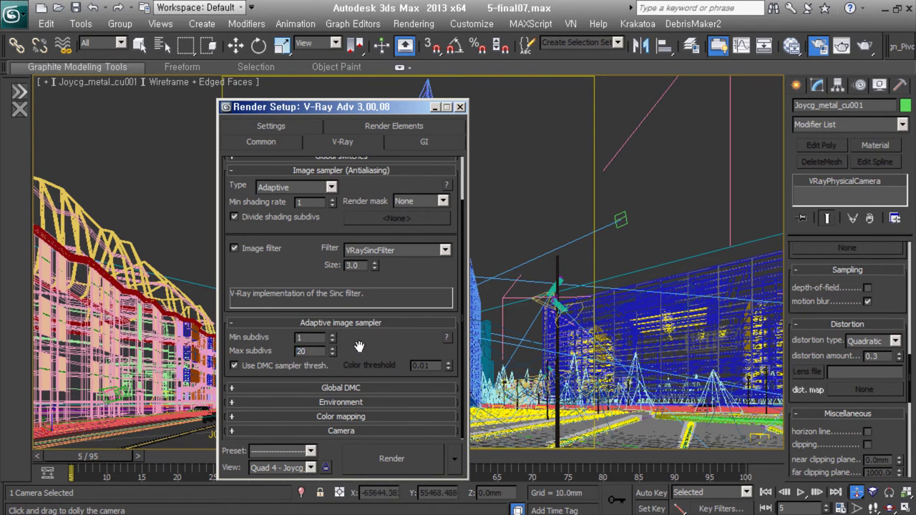
pyautogui.click(342, 323)
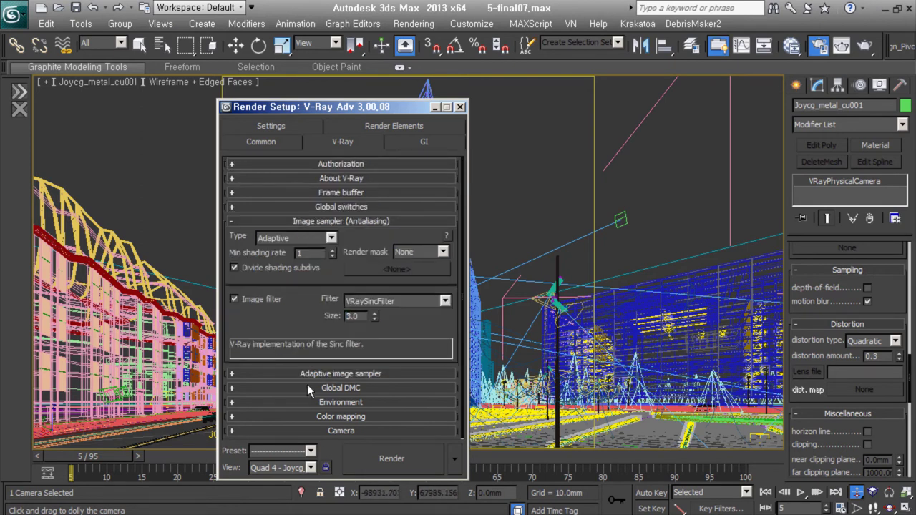
pyautogui.click(319, 429)
pyautogui.click(459, 107)
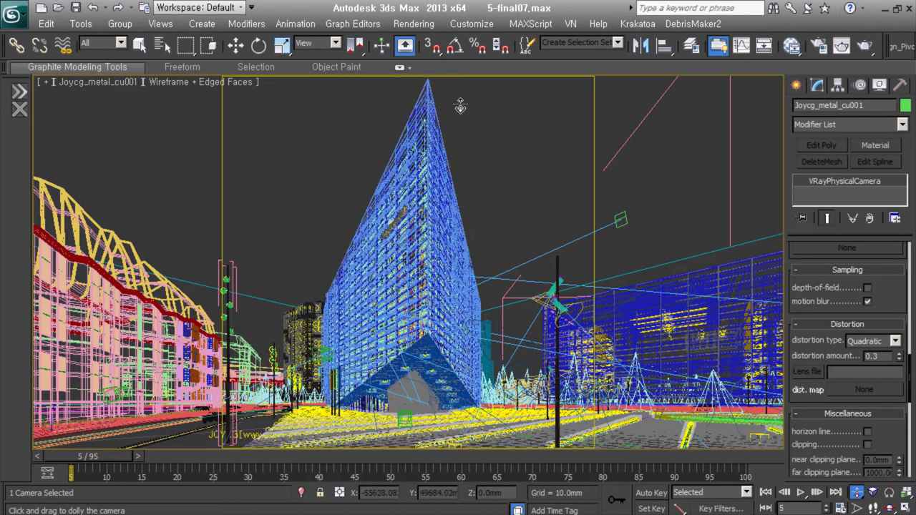
# Step: Look through the Joycg_Pcam_water3 camera and review its parameters
pyautogui.rightClick(501, 237)
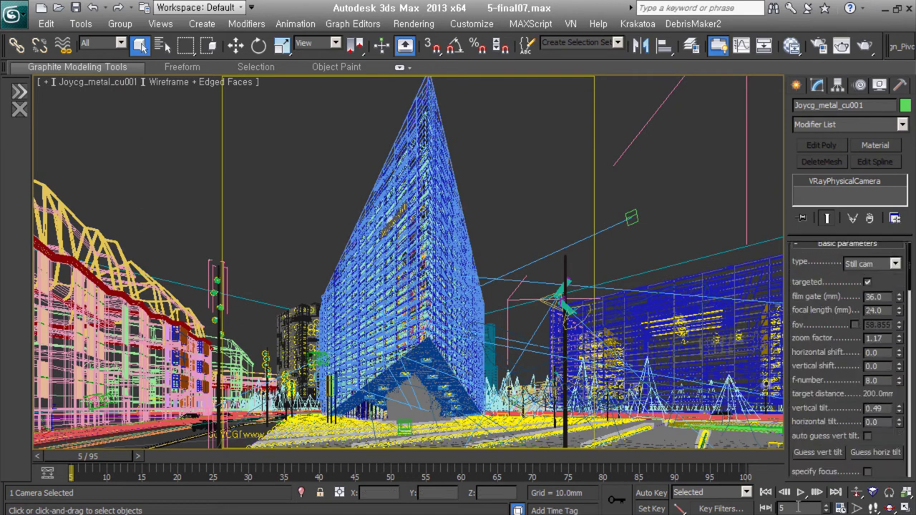
pyautogui.press('c')
pyautogui.doubleClick(453, 320)
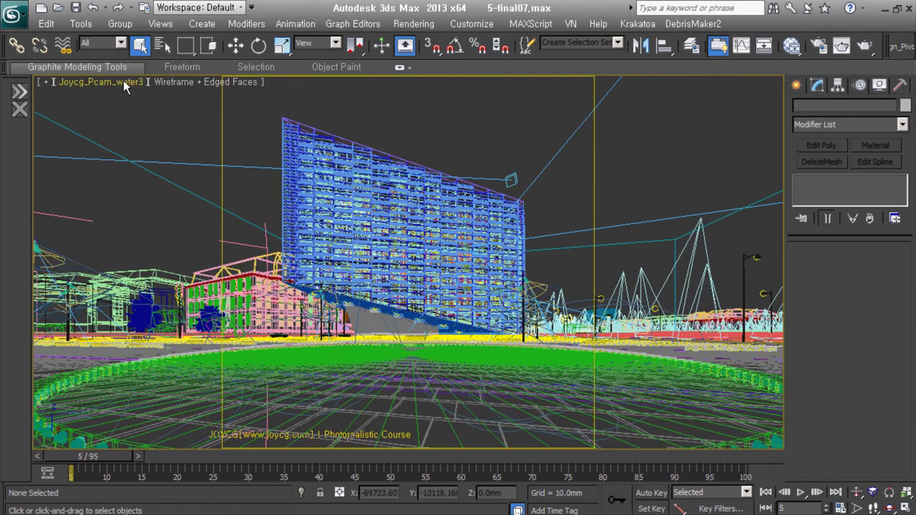
pyautogui.click(125, 86)
pyautogui.click(157, 315)
pyautogui.scroll(-1, 885, 290)
pyautogui.scroll(-2, 837, 398)
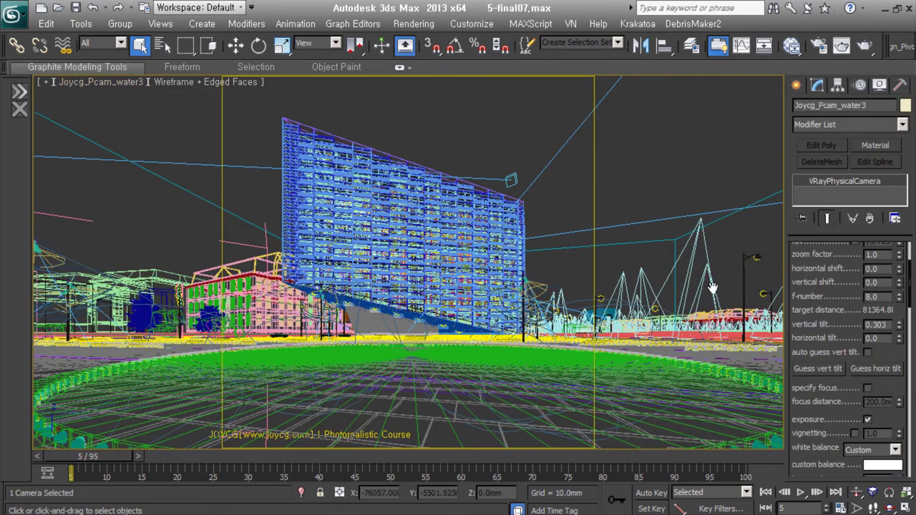
pyautogui.scroll(-2, 849, 337)
pyautogui.scroll(-2, 849, 337)
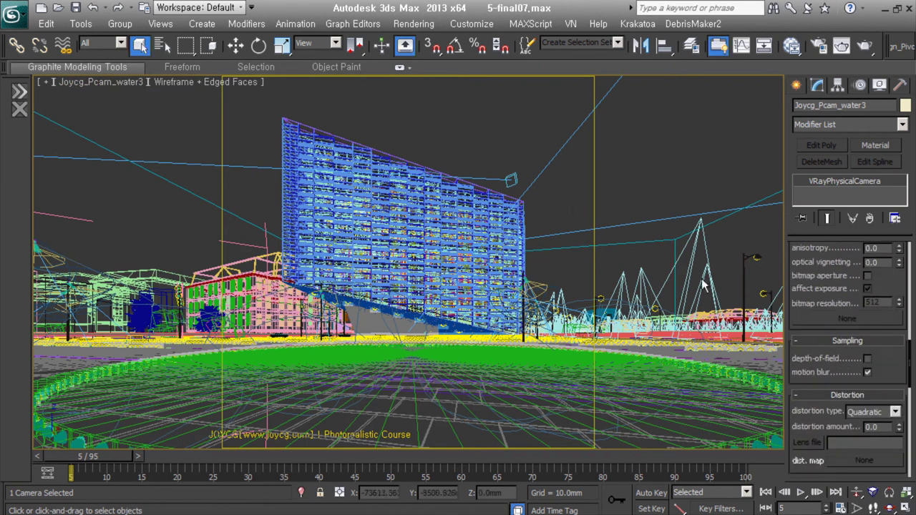
# Step: Clear the selection and switch the view to Joycg_Pcam_road_back
pyautogui.click(478, 231)
pyautogui.press('c')
pyautogui.click(458, 263)
pyautogui.doubleClick(426, 282)
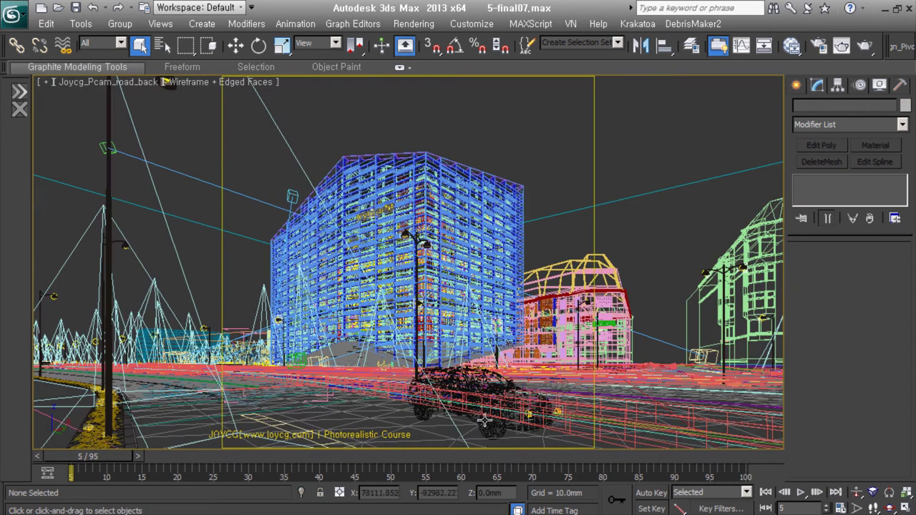
pyautogui.click(97, 81)
pyautogui.click(107, 282)
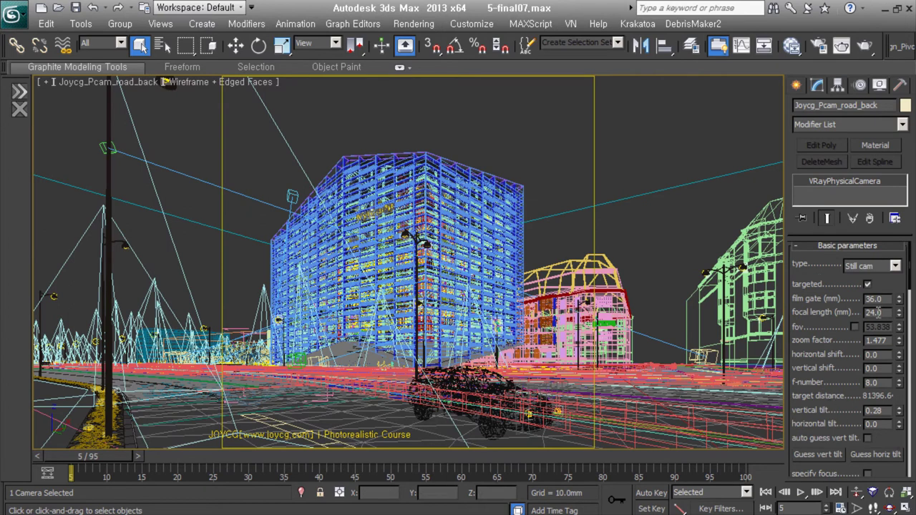
pyautogui.scroll(-1, 829, 412)
pyautogui.scroll(-3, 829, 349)
pyautogui.scroll(3, 832, 439)
pyautogui.click(835, 409)
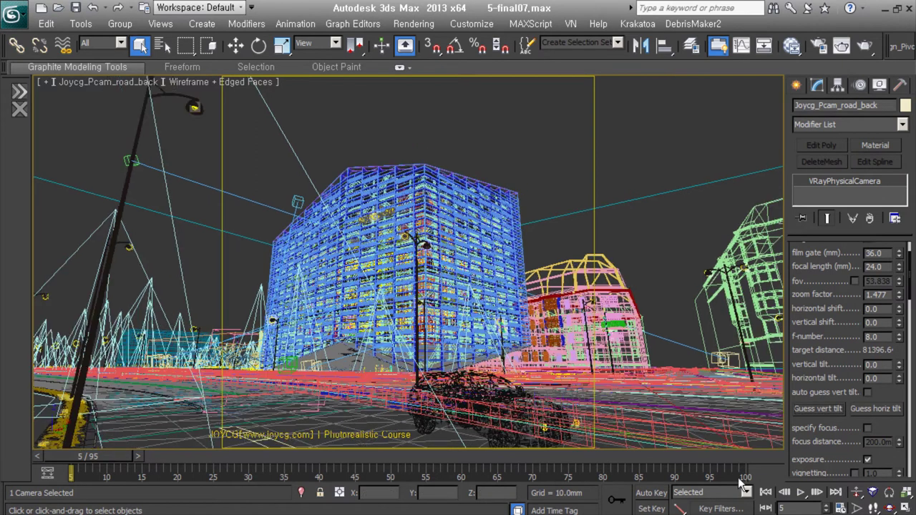
pyautogui.click(833, 412)
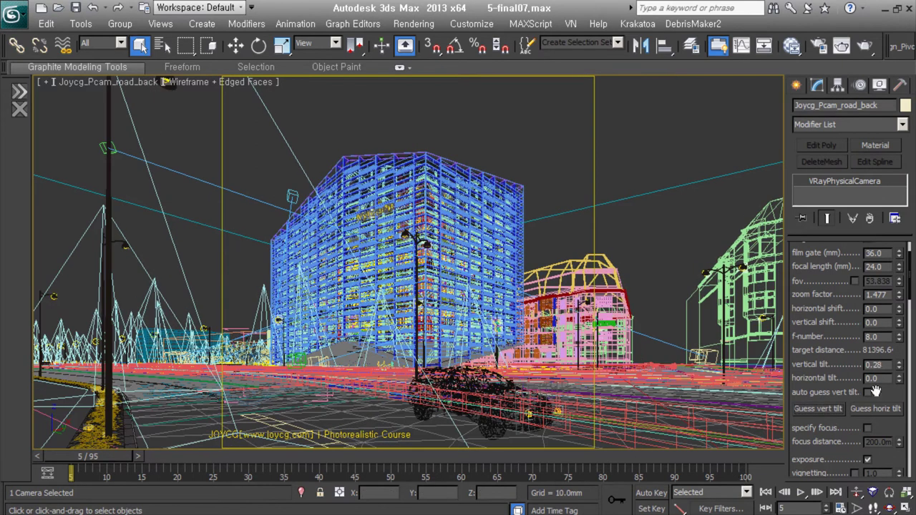
pyautogui.click(894, 413)
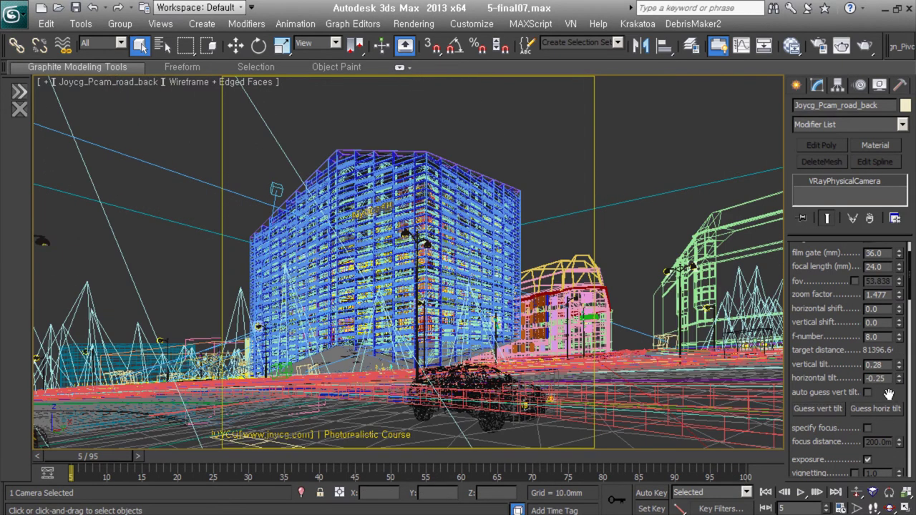
pyautogui.moveTo(898, 380); pyautogui.dragTo(899, 383)
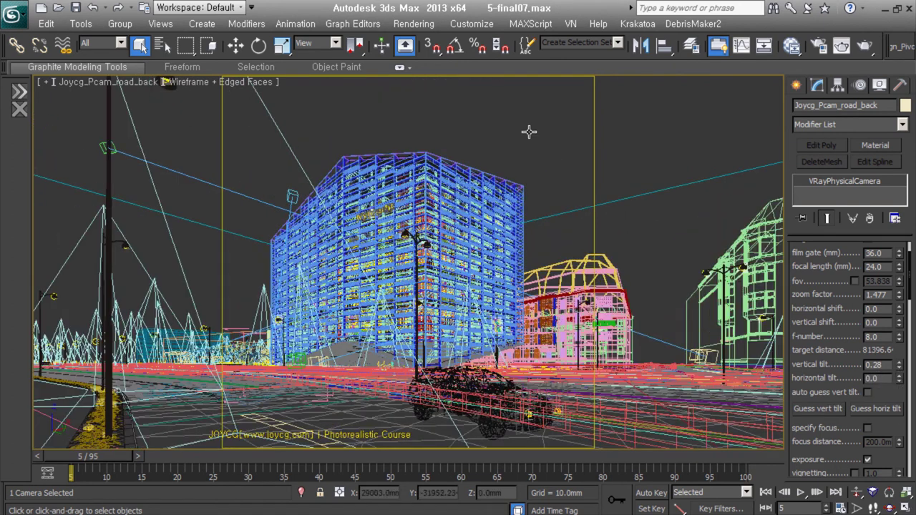
pyautogui.click(529, 132)
pyautogui.press('F10')
# Step: In the V-Ray Frame buffer settings, turn off saving the V-Ray raw image file
pyautogui.click(258, 140)
pyautogui.click(333, 144)
pyautogui.click(341, 193)
pyautogui.moveTo(301, 106); pyautogui.dragTo(306, 65)
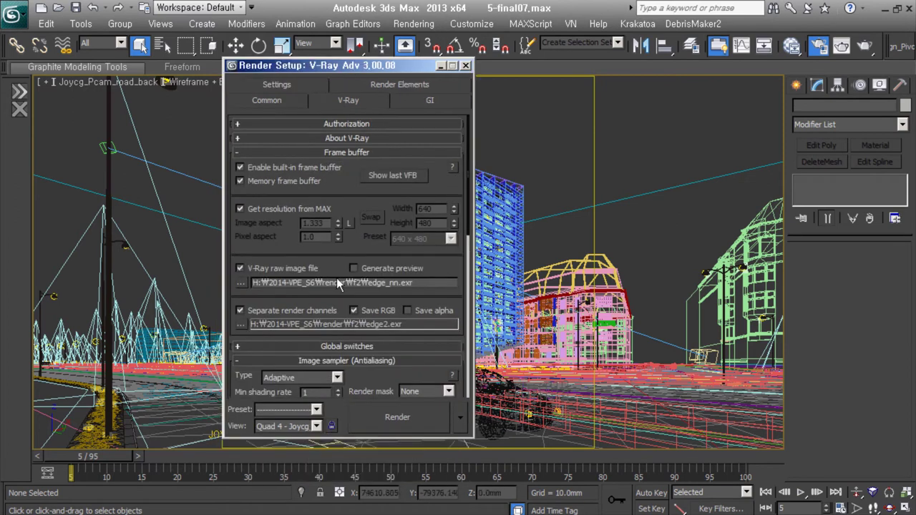
pyautogui.click(241, 268)
# Step: Save separate render channels as OpenEXR file edge2.exr and review the render elements list
pyautogui.click(396, 327)
pyautogui.click(309, 318)
pyautogui.click(214, 382)
pyautogui.press('Return')
pyautogui.click(399, 101)
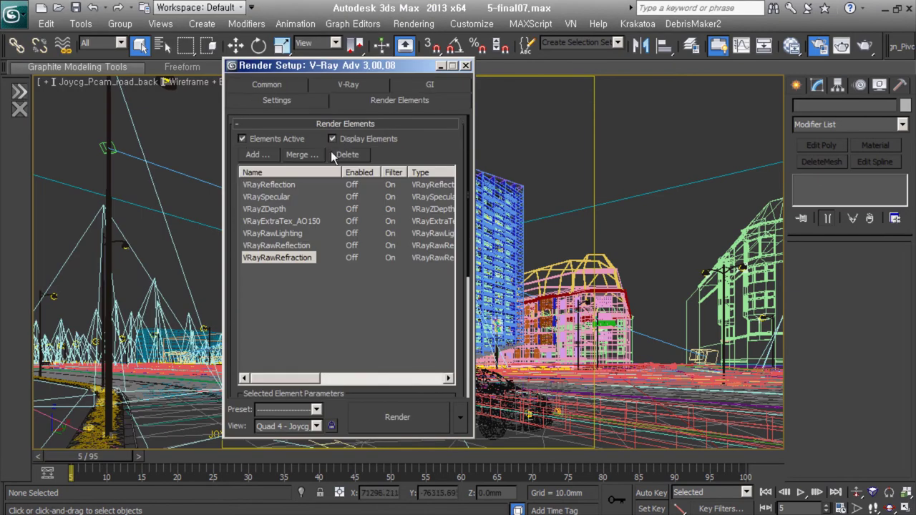
pyautogui.click(398, 84)
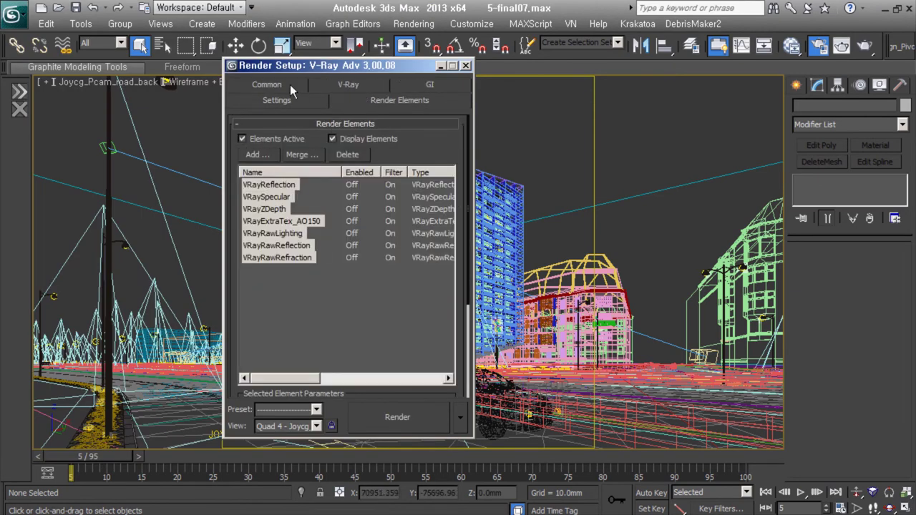
pyautogui.click(349, 85)
# Step: Choose OpenEXR for the separate render channels file and open its configuration
pyautogui.click(240, 324)
pyautogui.click(124, 316)
pyautogui.click(213, 346)
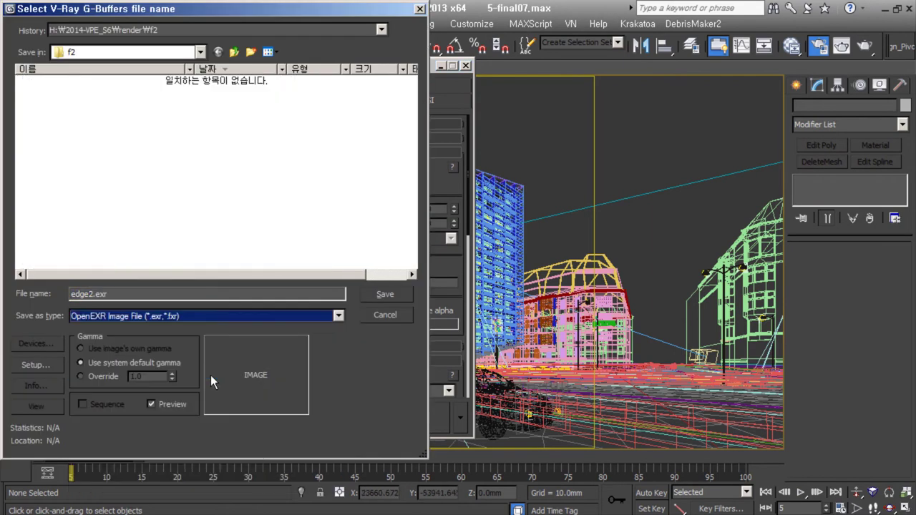
pyautogui.click(34, 364)
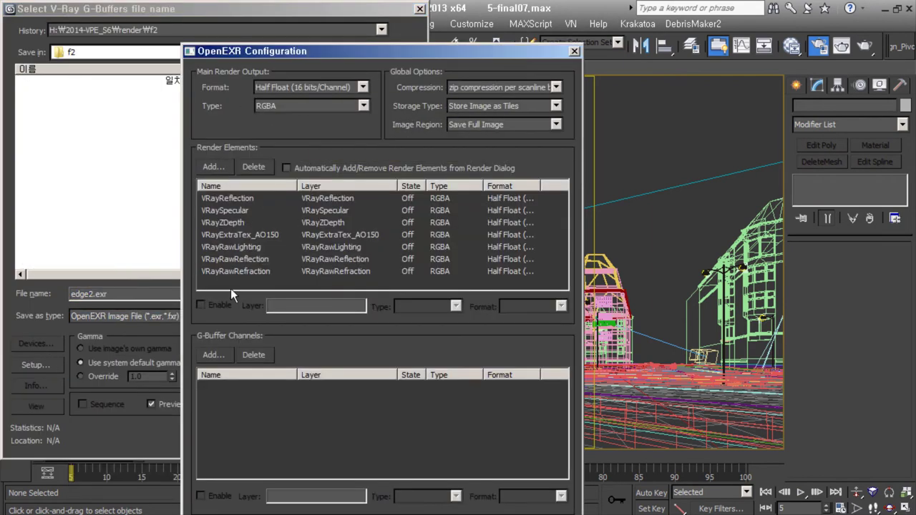
# Step: Enable all seven render elements, confirm edge2.exr, and check the V-Ray frame buffer
pyautogui.moveTo(245, 204); pyautogui.dragTo(238, 287)
pyautogui.click(214, 305)
pyautogui.moveTo(469, 51); pyautogui.dragTo(464, 34)
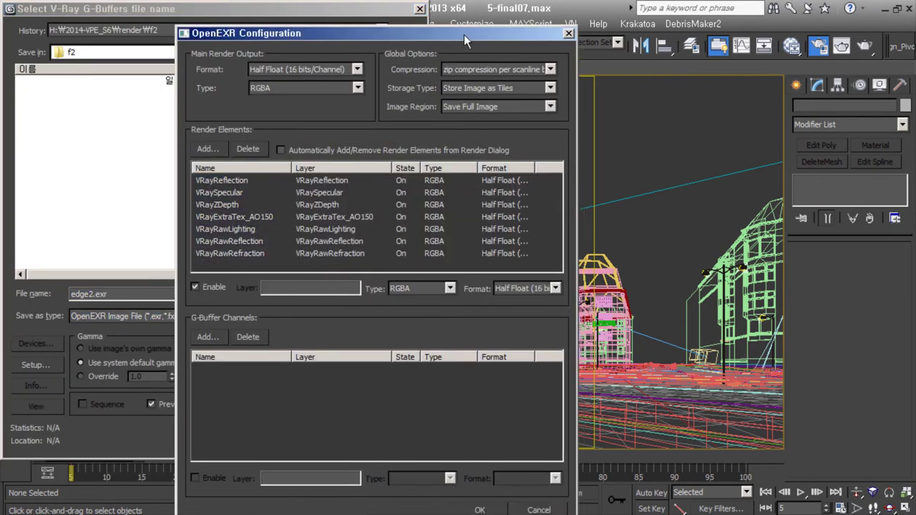
pyautogui.press('Return')
pyautogui.click(381, 317)
pyautogui.click(394, 200)
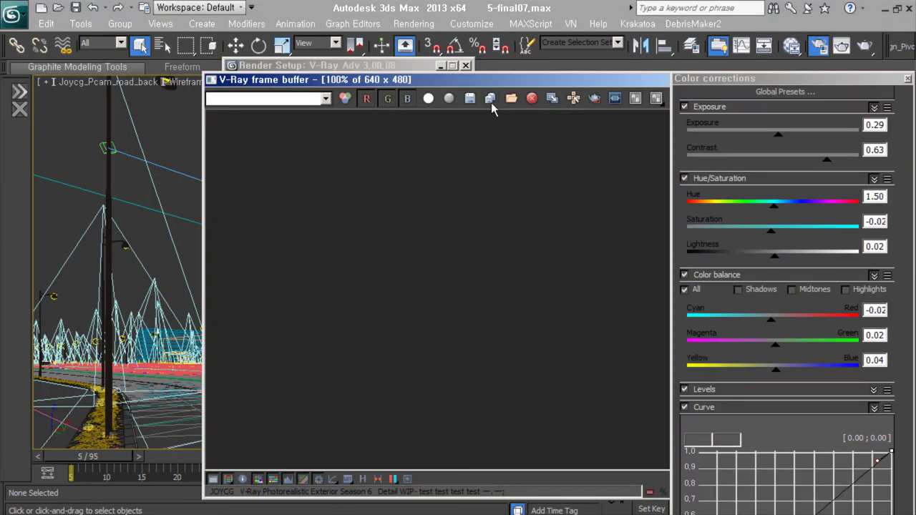
pyautogui.click(661, 80)
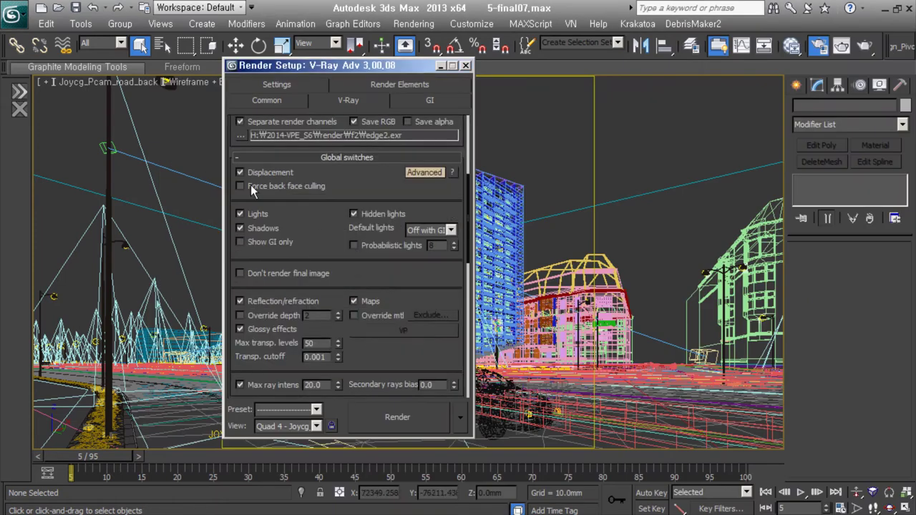
# Step: Try the Mitchell-Netravali image filter, then revert to VRaySincFilter
pyautogui.scroll(-2, 262, 190)
pyautogui.scroll(-3, 285, 251)
pyautogui.click(451, 254)
pyautogui.click(422, 369)
pyautogui.click(446, 254)
pyautogui.click(435, 255)
pyautogui.click(435, 254)
pyautogui.click(429, 287)
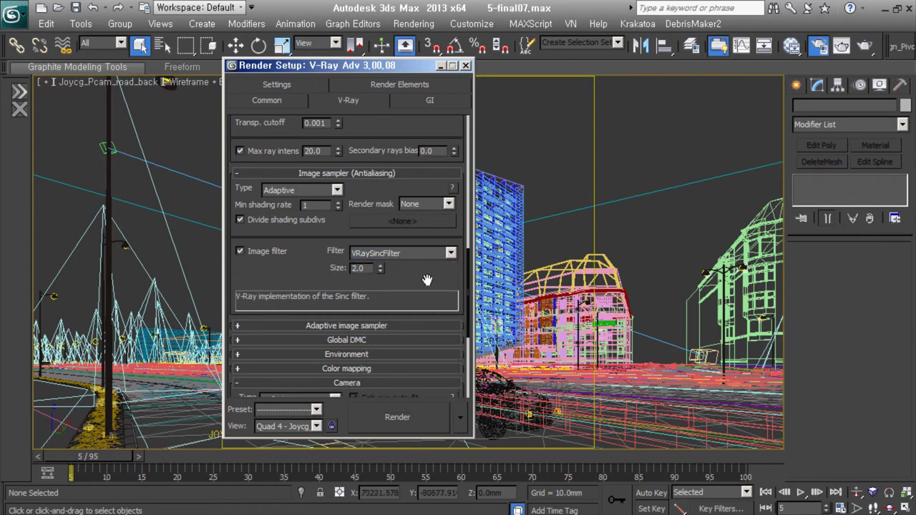
# Step: Review the Image sampler, Adaptive, Global DMC and Color mapping rollouts, keeping Intensity exponential
pyautogui.click(372, 174)
pyautogui.click(365, 203)
pyautogui.click(341, 189)
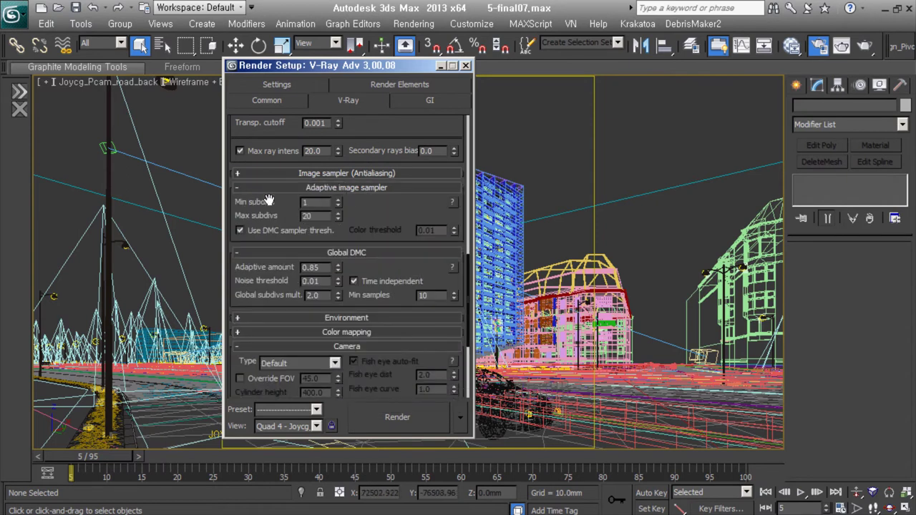
pyautogui.click(346, 187)
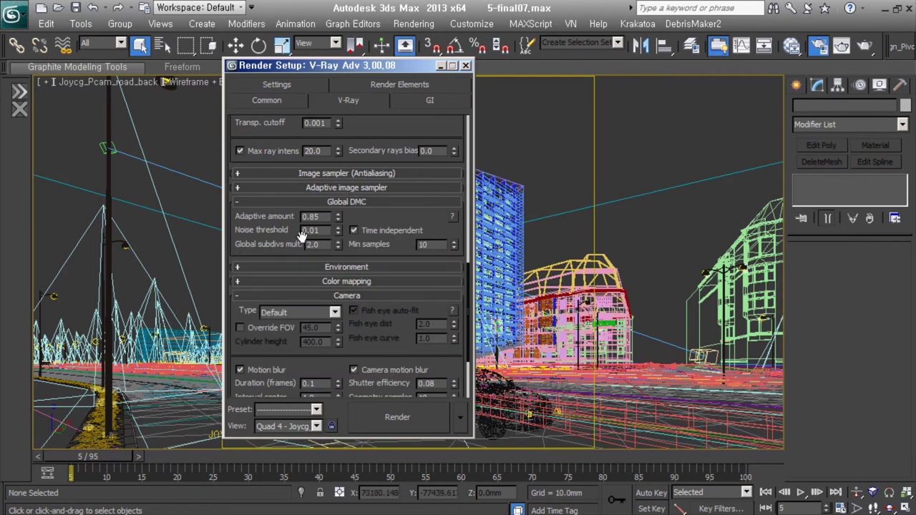
pyautogui.click(383, 202)
pyautogui.click(329, 231)
pyautogui.click(335, 246)
pyautogui.click(335, 246)
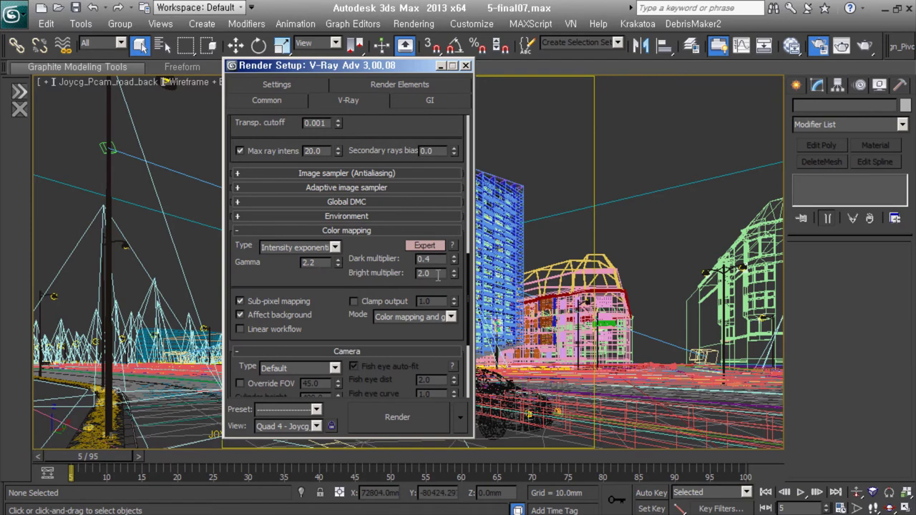
pyautogui.click(401, 317)
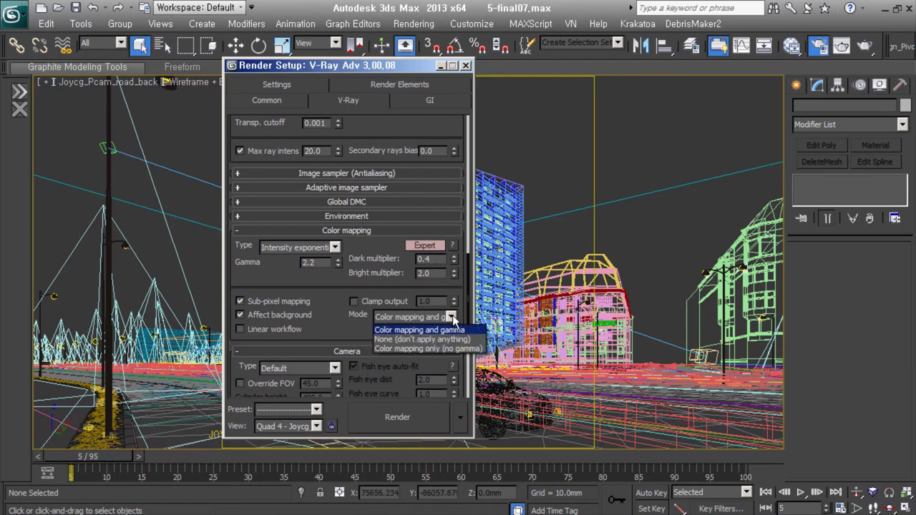
pyautogui.click(407, 321)
pyautogui.scroll(-5, 289, 301)
# Step: Toggle GI ambient occlusion on and back off, and review the Irradiance map settings
pyautogui.click(276, 83)
pyautogui.click(429, 84)
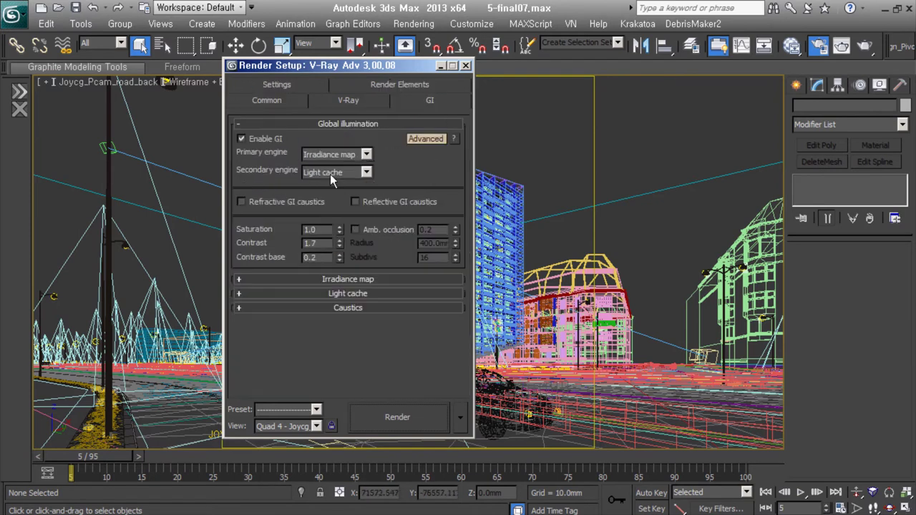
pyautogui.doubleClick(325, 257)
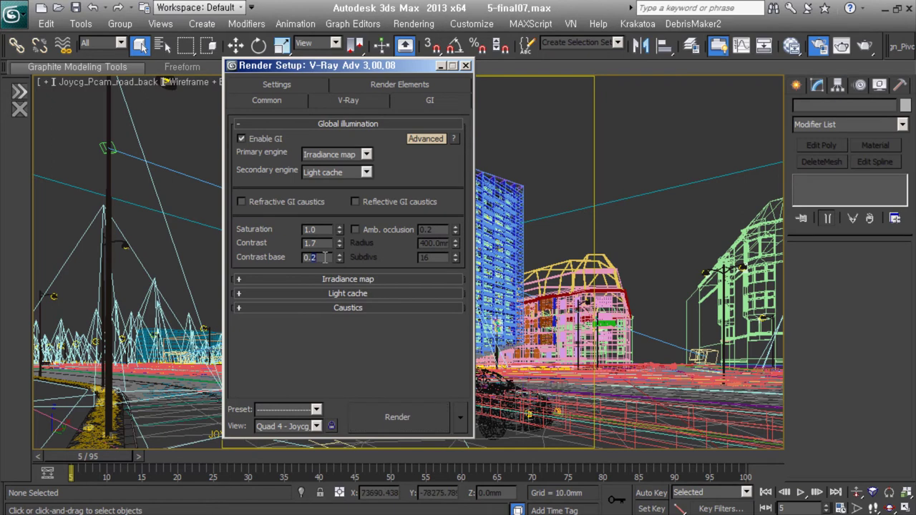
pyautogui.click(367, 231)
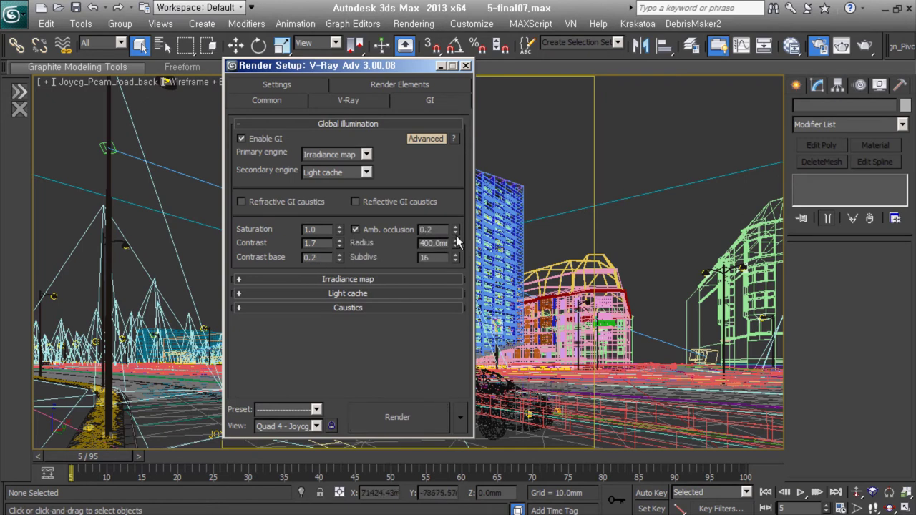
pyautogui.click(374, 230)
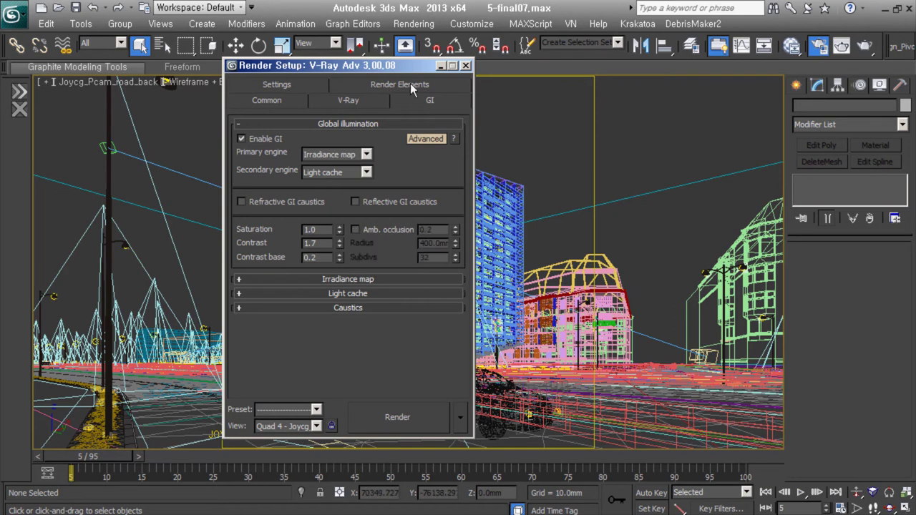
pyautogui.click(390, 279)
pyautogui.scroll(-5, 369, 373)
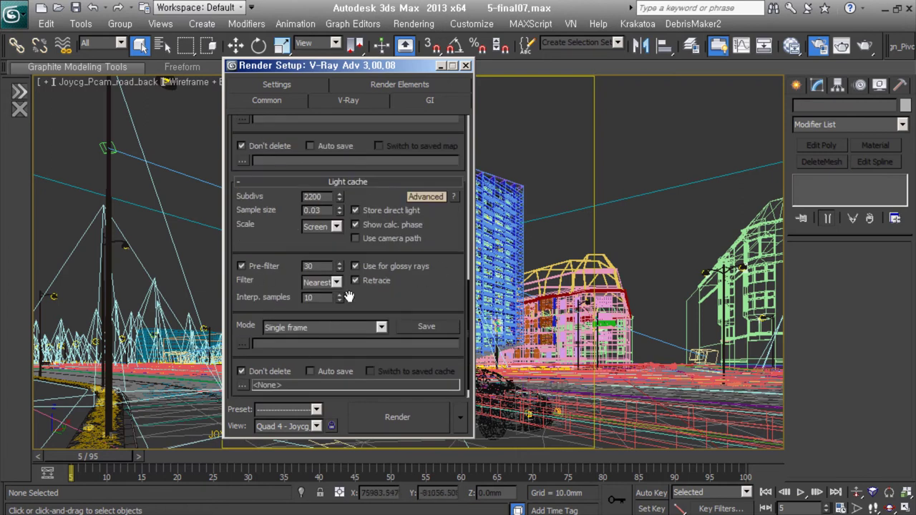
pyautogui.click(364, 84)
# Step: Edit the AO150 element's VRayDirt map in the Slate editor: rename AO300, radius 300 mm
pyautogui.click(301, 186)
pyautogui.click(294, 221)
pyautogui.scroll(-5, 339, 398)
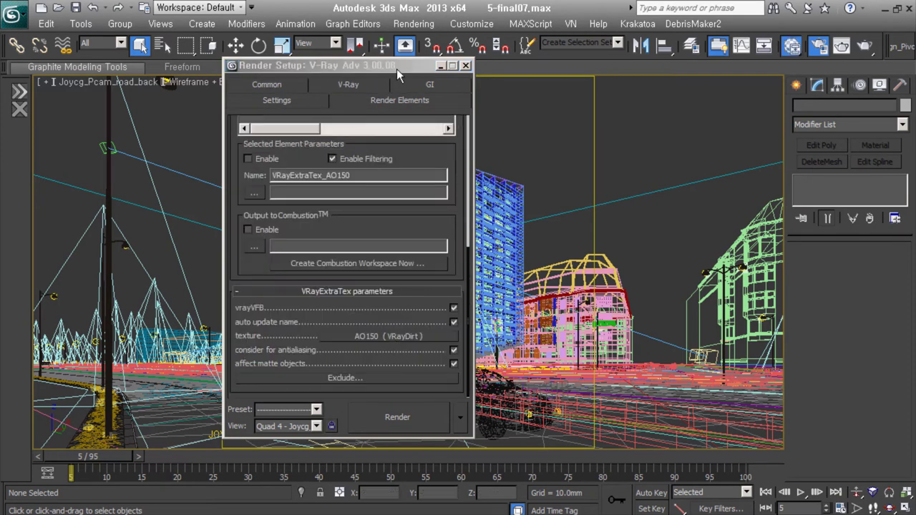
pyautogui.press('m')
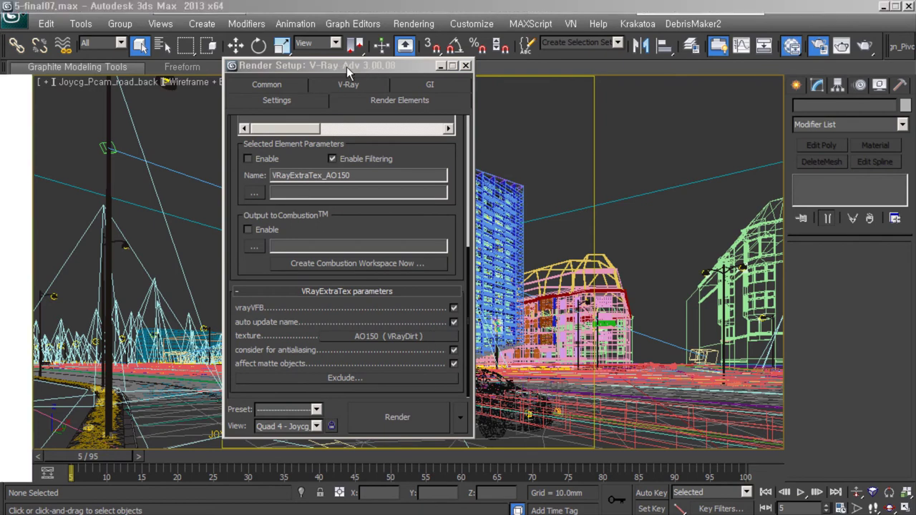
pyautogui.scroll(2, 349, 286)
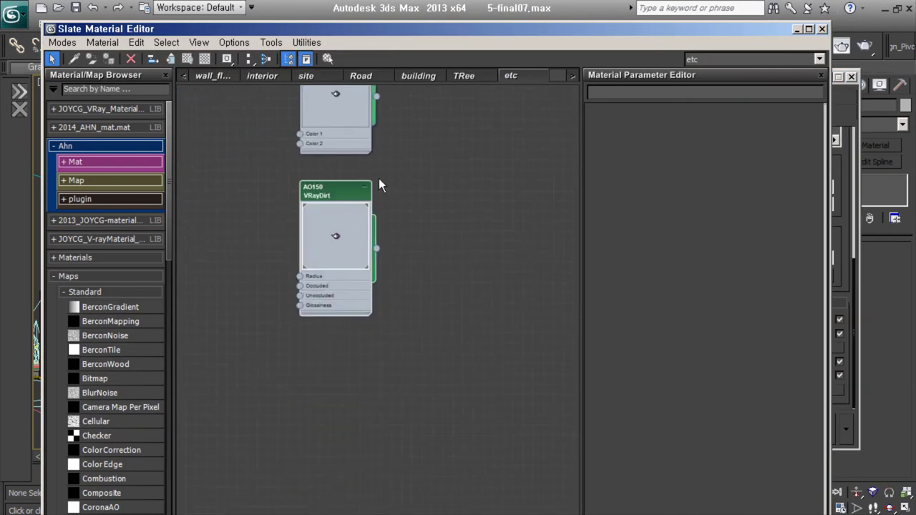
pyautogui.doubleClick(343, 215)
pyautogui.write('AO300')
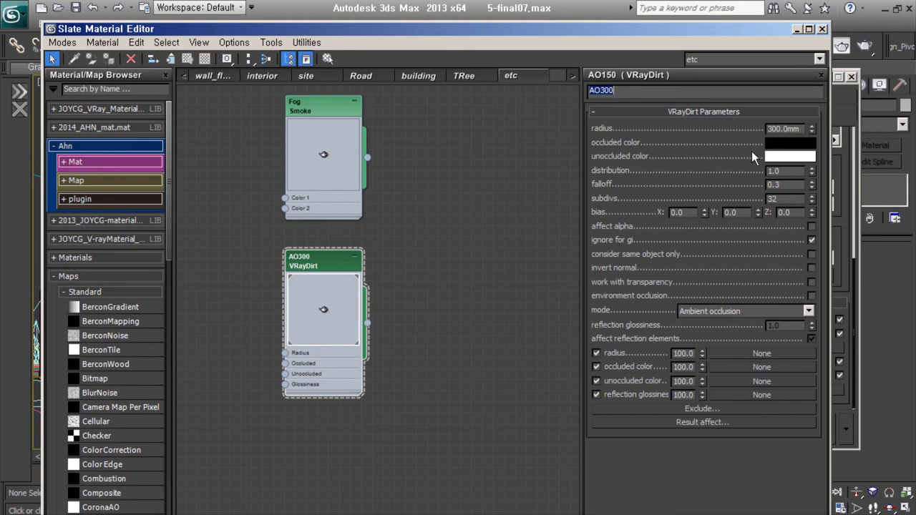
pyautogui.click(797, 29)
# Step: Browse the Add elements list (VRayMtlReflectHilightGlossiness, VRayLighting), then close Render Setup
pyautogui.scroll(5, 683, 245)
pyautogui.moveTo(683, 244); pyautogui.dragTo(707, 350)
pyautogui.click(727, 328)
pyautogui.click(642, 165)
pyautogui.click(680, 295)
pyautogui.scroll(-3, 684, 324)
pyautogui.scroll(-1, 685, 325)
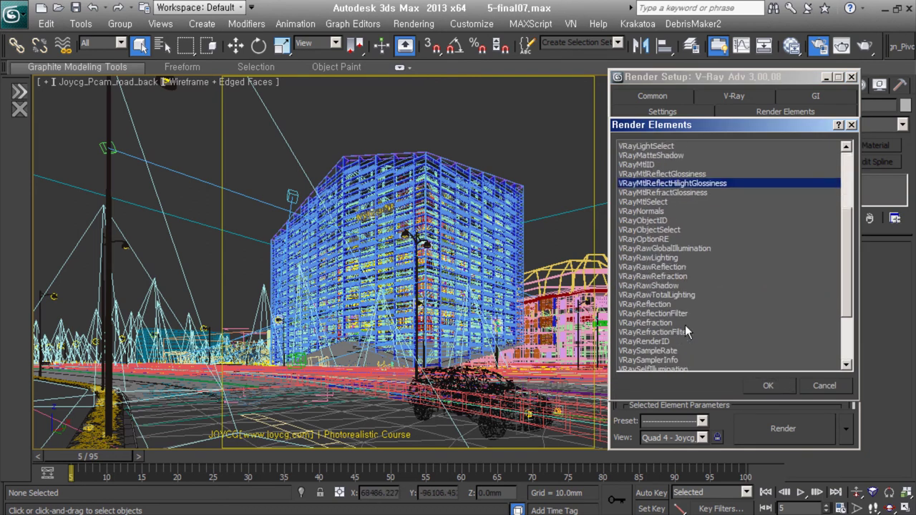
pyautogui.scroll(1, 767, 320)
pyautogui.scroll(2, 767, 321)
pyautogui.click(663, 221)
pyautogui.scroll(1, 664, 228)
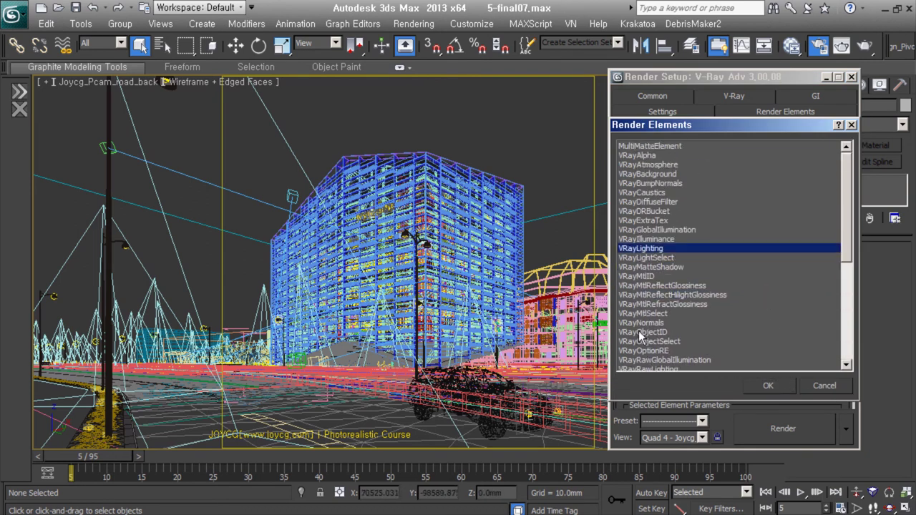
pyautogui.click(768, 385)
pyautogui.click(651, 95)
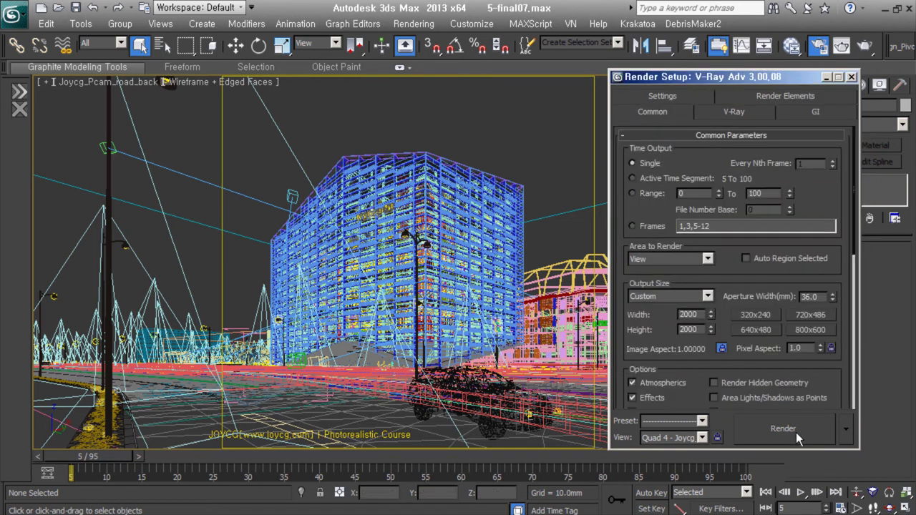
pyautogui.click(851, 76)
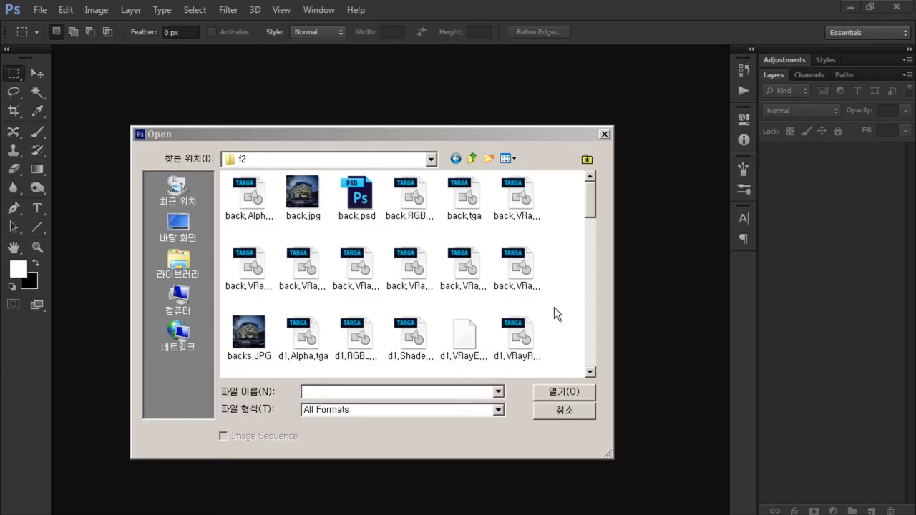
# Step: Open water.RGB_color.tga and set the ref layer to Soft Light
pyautogui.scroll(-3, 553, 312)
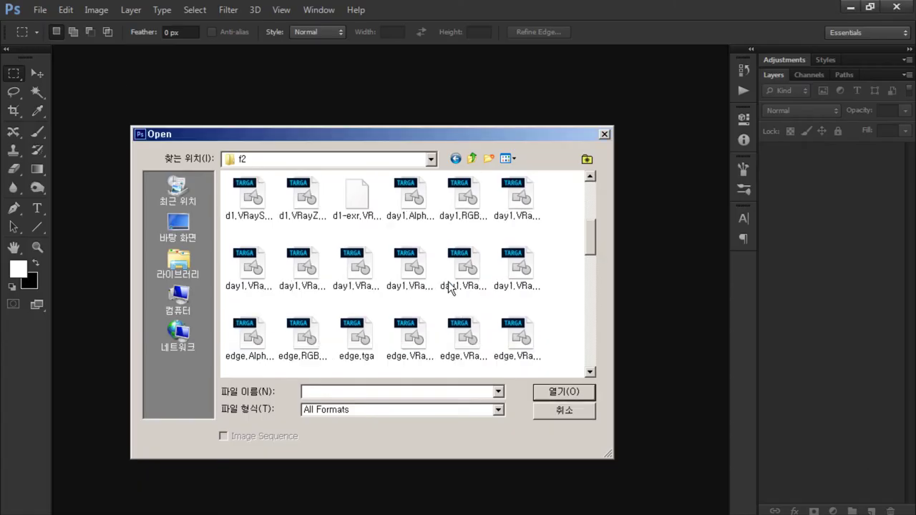
pyautogui.scroll(-5, 571, 347)
pyautogui.doubleClick(466, 199)
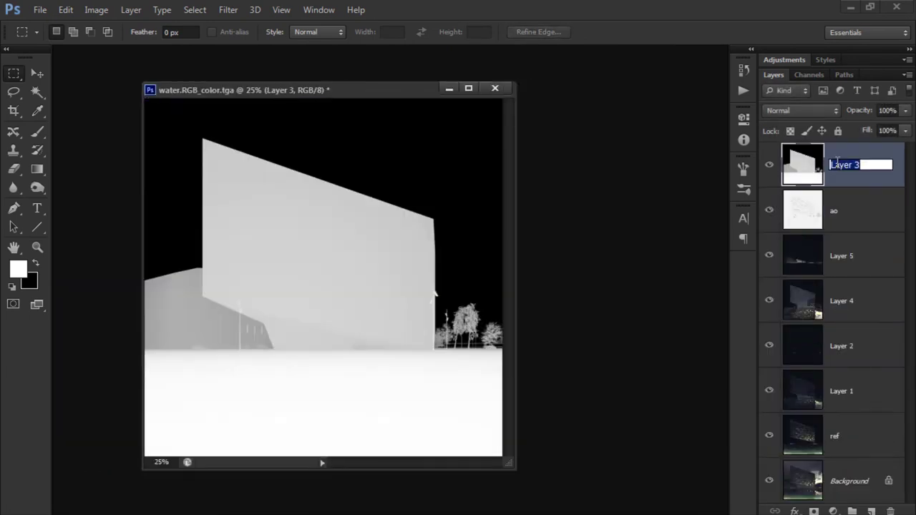
pyautogui.keyDown('alt'); pyautogui.click(766, 435); pyautogui.keyUp('alt')
pyautogui.keyDown('alt'); pyautogui.click(767, 435); pyautogui.keyUp('alt')
pyautogui.click(821, 112)
# Step: Show Layer 1 in Screen mode at 20% opacity
pyautogui.click(777, 309)
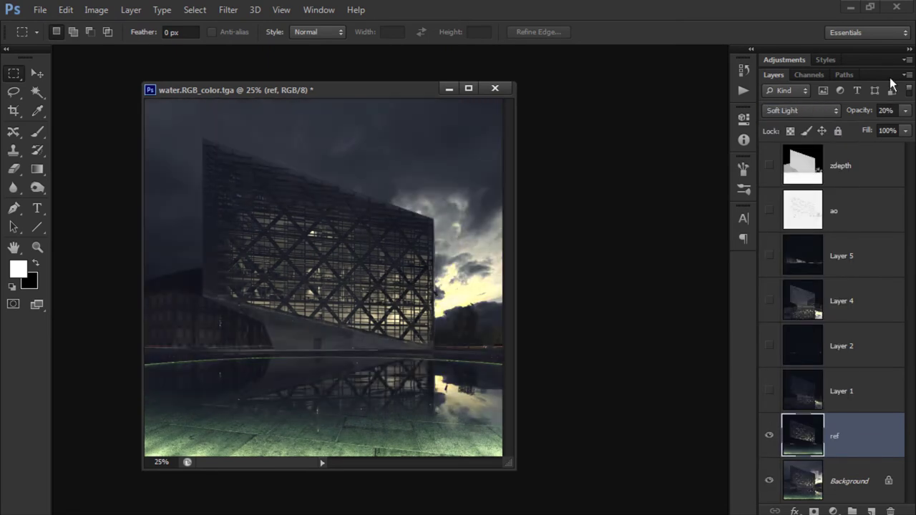
pyautogui.click(769, 390)
pyautogui.click(801, 110)
pyautogui.click(796, 236)
pyautogui.press('2')
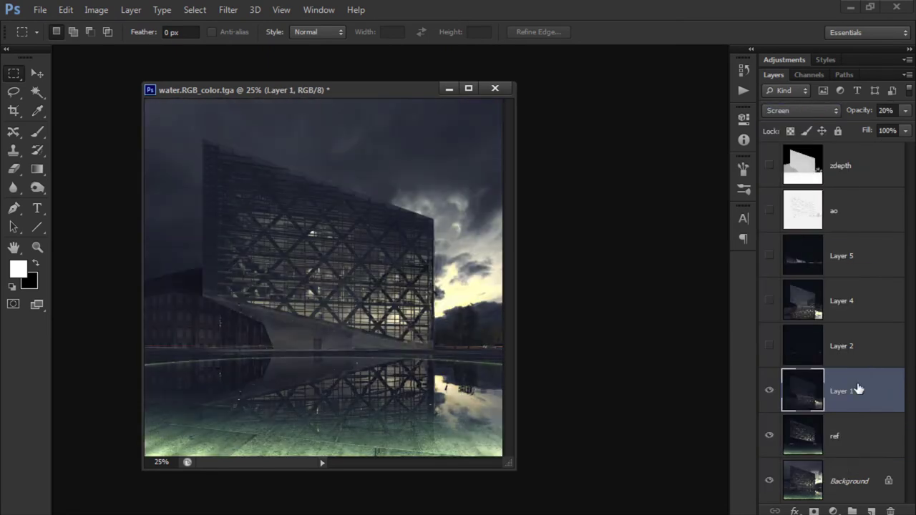
# Step: Show Layer 5 in Soft Light at 30% opacity and move it below the ref layer
pyautogui.click(838, 256)
pyautogui.click(801, 110)
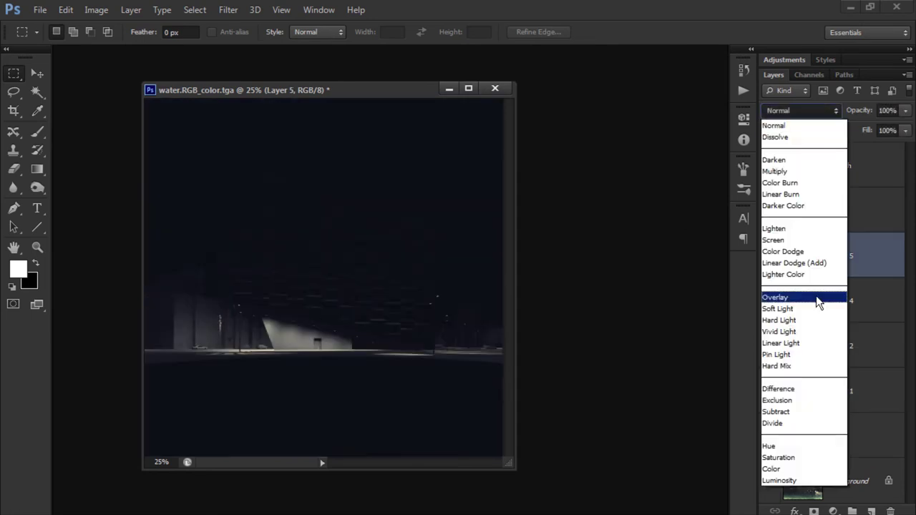
pyautogui.click(816, 311)
pyautogui.press('3')
pyautogui.moveTo(861, 256); pyautogui.dragTo(844, 308)
pyautogui.moveTo(787, 349); pyautogui.dragTo(844, 425)
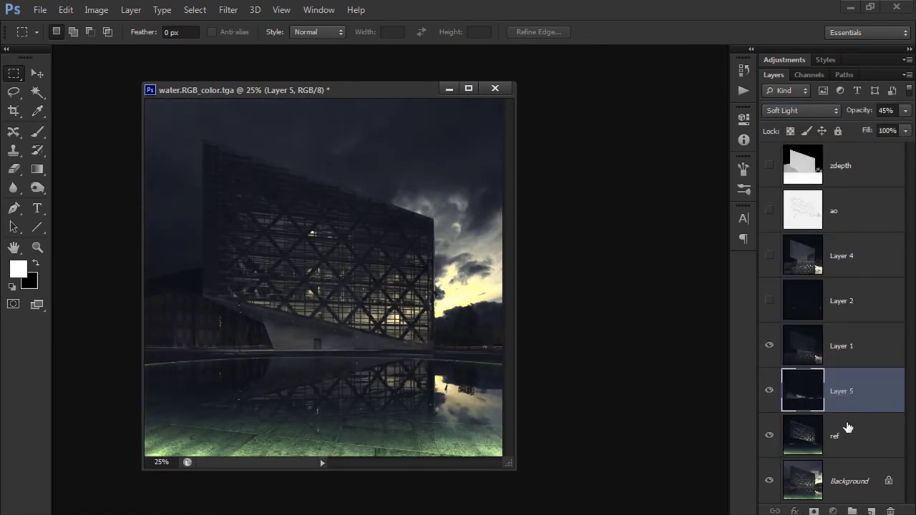
# Step: Turn on Layer 2 and try Screen, Linear Light and Soft Light blend modes on it
pyautogui.click(823, 295)
pyautogui.click(769, 301)
pyautogui.click(801, 110)
pyautogui.click(780, 243)
pyautogui.click(801, 110)
pyautogui.click(794, 243)
pyautogui.click(802, 110)
pyautogui.click(796, 347)
pyautogui.press('Up')
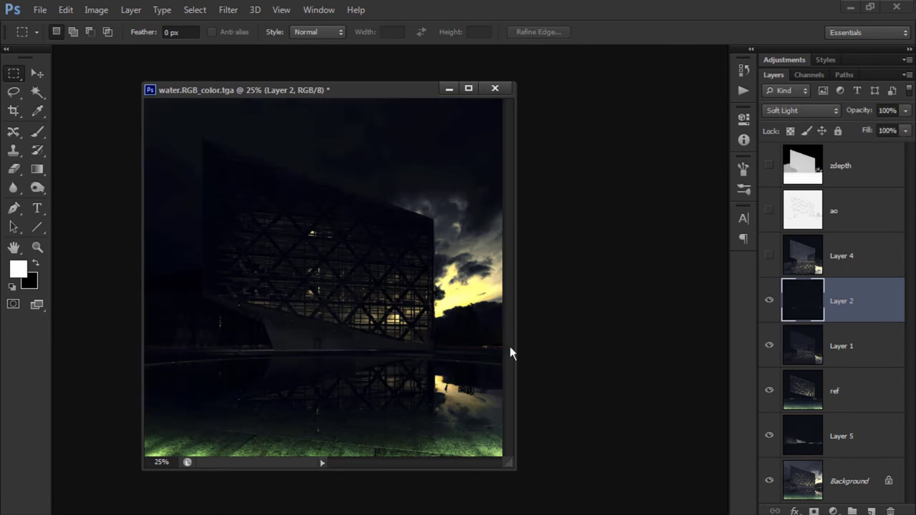
# Step: Settle Layer 2 on Soft Light blending at 22% opacity
pyautogui.click(802, 110)
pyautogui.click(780, 240)
pyautogui.click(801, 110)
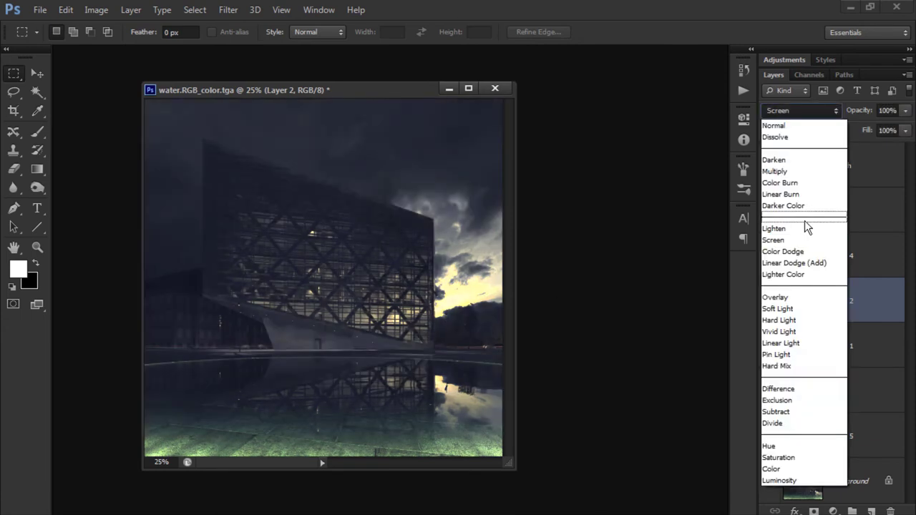
pyautogui.click(783, 251)
pyautogui.click(801, 110)
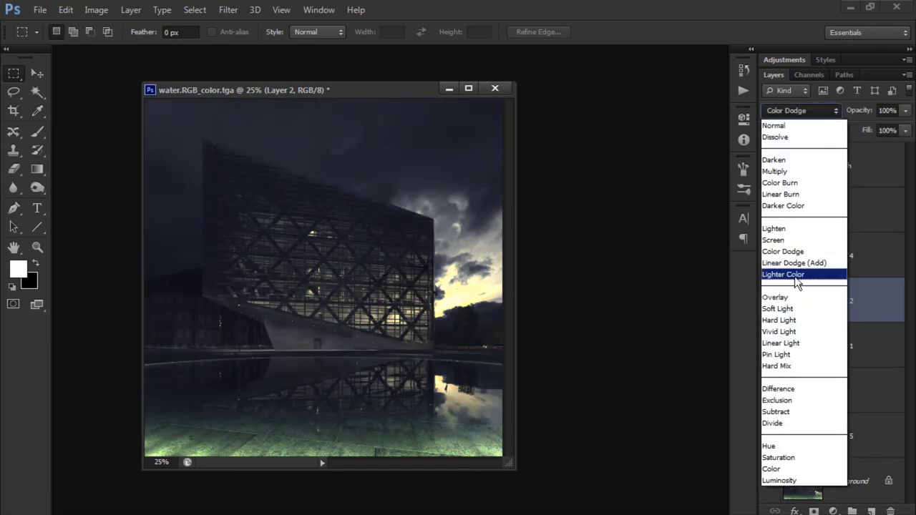
pyautogui.click(780, 310)
pyautogui.moveTo(905, 111); pyautogui.dragTo(849, 130)
pyautogui.click(849, 255)
# Step: Change Layer 5's blend mode and make Layer 4 visible
pyautogui.click(841, 436)
pyautogui.click(841, 301)
pyautogui.click(840, 438)
pyautogui.click(802, 110)
pyautogui.click(817, 258)
pyautogui.click(810, 267)
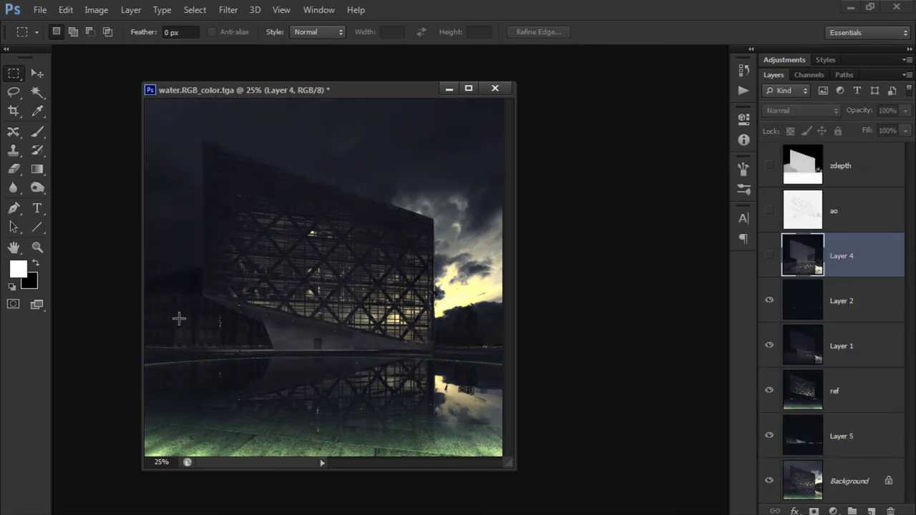
pyautogui.click(769, 256)
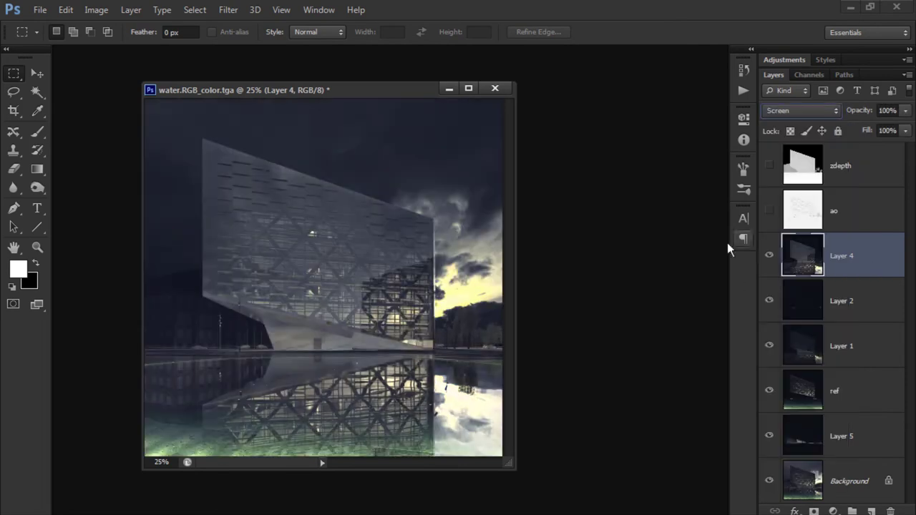
# Step: Set Layer 4's opacity to 20% after comparing it at 10%
pyautogui.press('2')
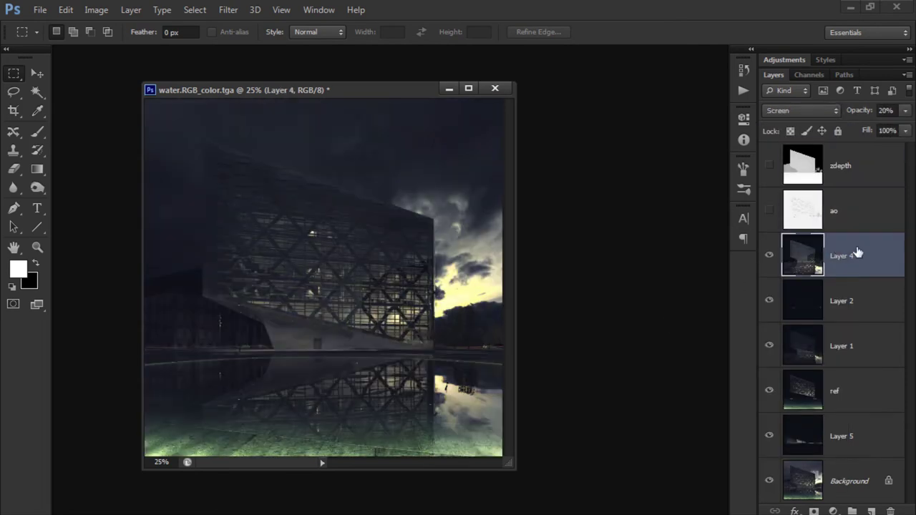
pyautogui.press('1')
pyautogui.press('2')
# Step: Draw a gradient on Layer 4's mask and cycle through its blend modes
pyautogui.press('g')
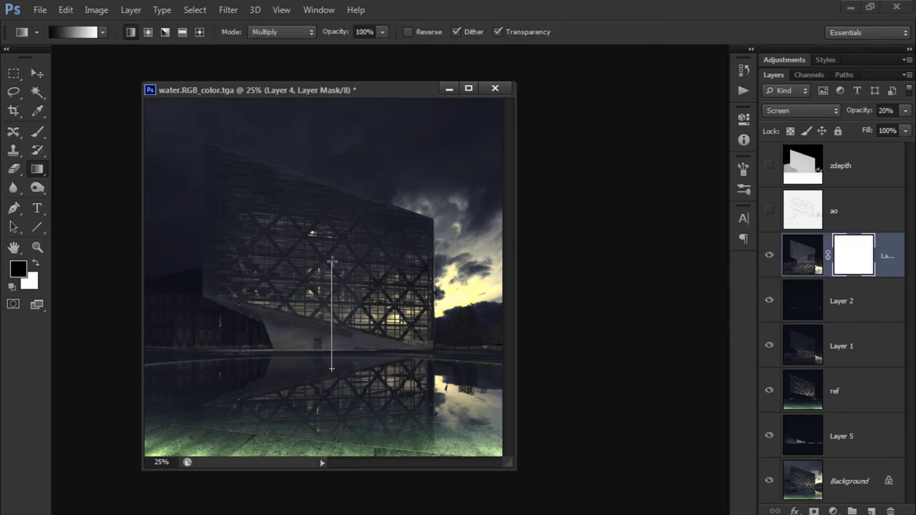
pyautogui.moveTo(332, 369); pyautogui.dragTo(332, 369)
pyautogui.press('Up')
pyautogui.press('Down')
pyautogui.press('Down')
pyautogui.press('Up')
pyautogui.press('Down')
pyautogui.press('Down')
pyautogui.press('Down')
pyautogui.click(811, 113)
pyautogui.click(811, 113)
# Step: Show the ao layer in Multiply mode at 49% opacity
pyautogui.click(778, 197)
pyautogui.click(769, 213)
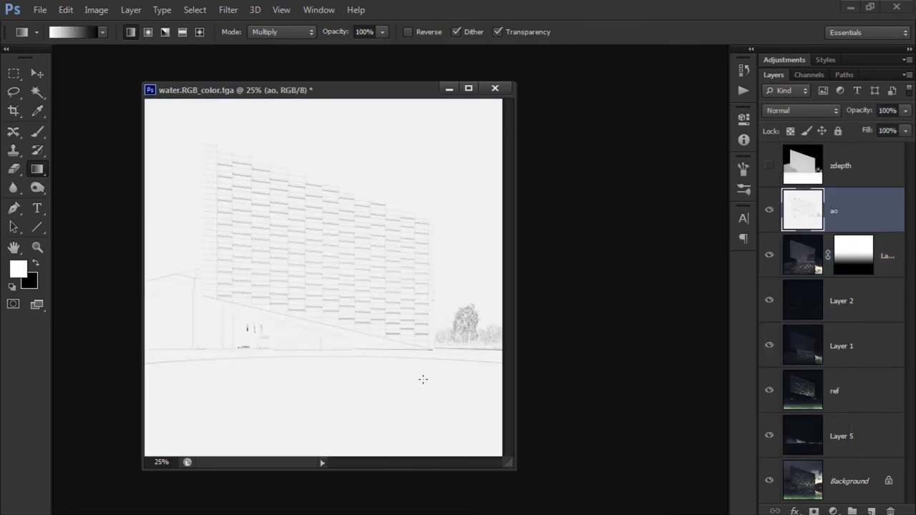
pyautogui.click(801, 111)
pyautogui.click(802, 170)
pyautogui.keyDown('alt'); pyautogui.scroll(5, 296, 191); pyautogui.keyUp('alt')
pyautogui.click(769, 210)
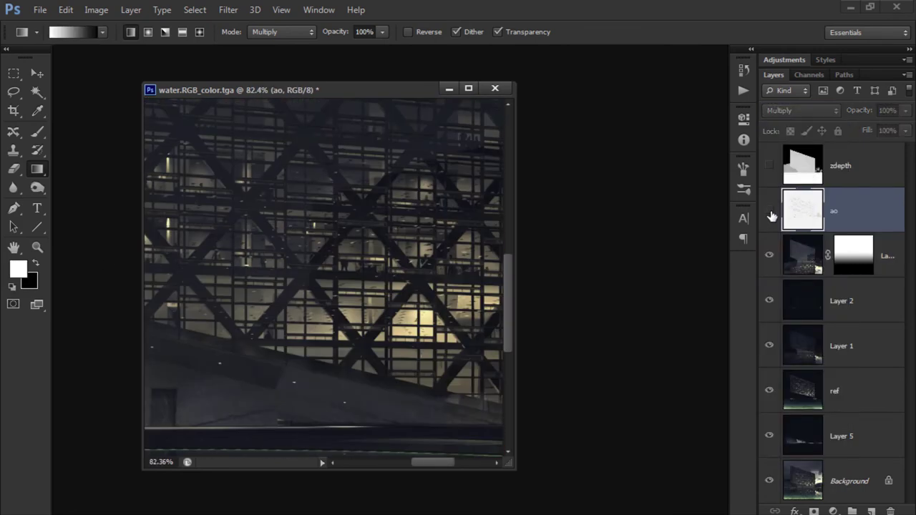
pyautogui.keyDown('alt'); pyautogui.scroll(-4, 455, 352); pyautogui.keyUp('alt')
pyautogui.moveTo(879, 130); pyautogui.dragTo(868, 126)
# Step: Group the layers from ao to Layer 5, stamp a merged copy and rename it merge
pyautogui.keyDown('shift'); pyautogui.click(859, 452); pyautogui.keyUp('shift')
pyautogui.hotkey('ctrl', 'g')
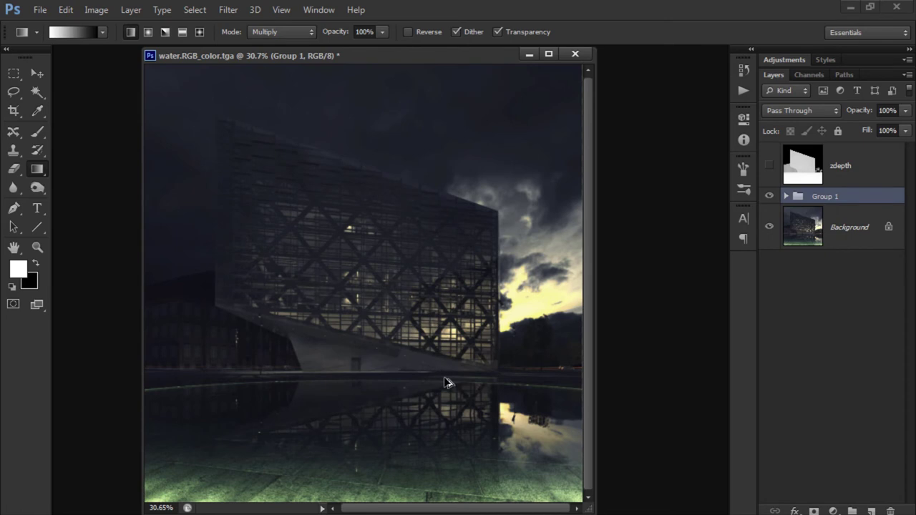
pyautogui.hotkey('ctrl', 'alt', 'shift', 'e')
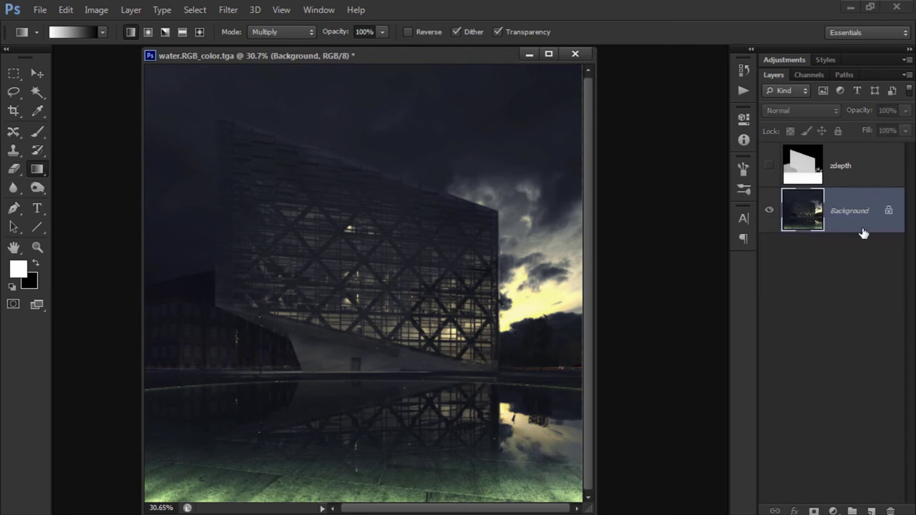
pyautogui.doubleClick(843, 210)
pyautogui.write('merge')
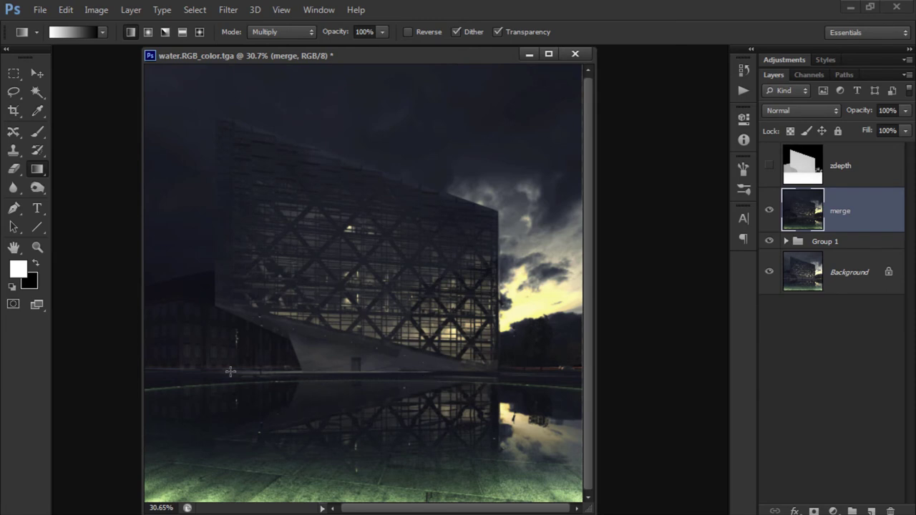
pyautogui.click(228, 10)
# Step: Launch Viveza 2 on the merge layer and compare before/after preview modes
pyautogui.click(464, 392)
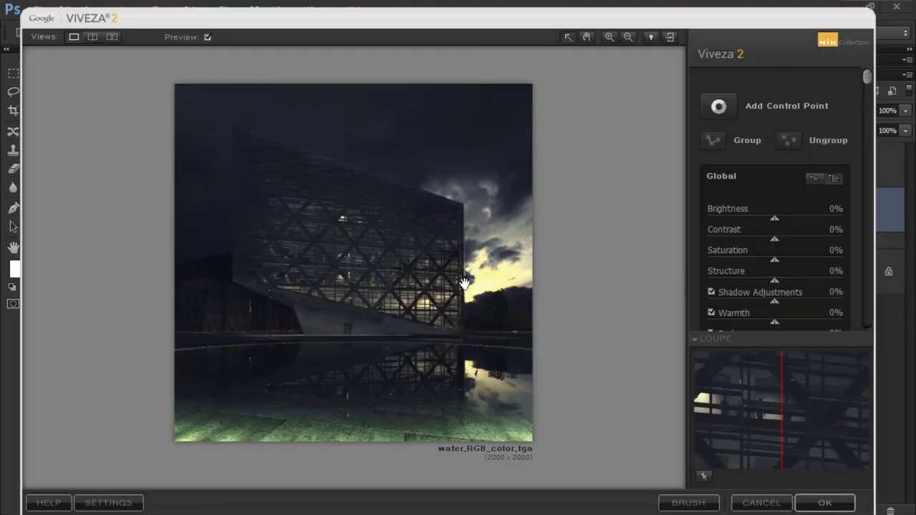
pyautogui.click(93, 37)
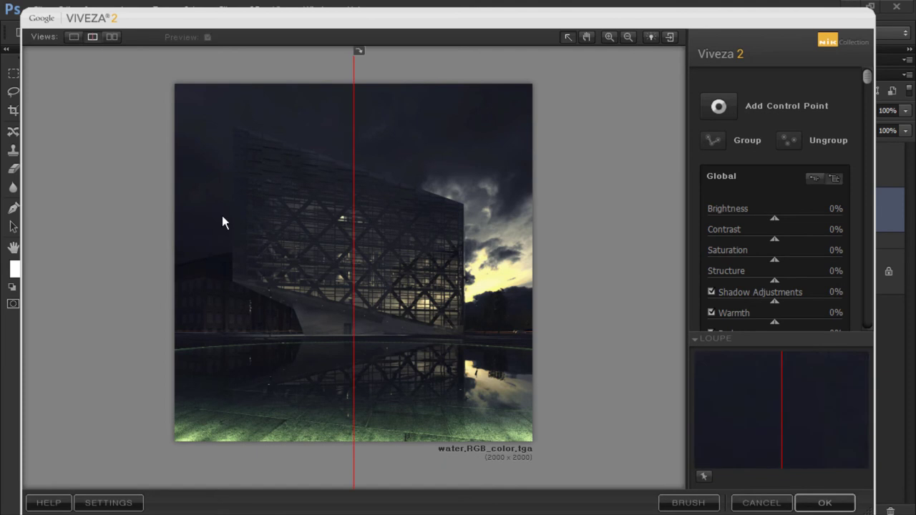
pyautogui.click(112, 36)
pyautogui.press('v')
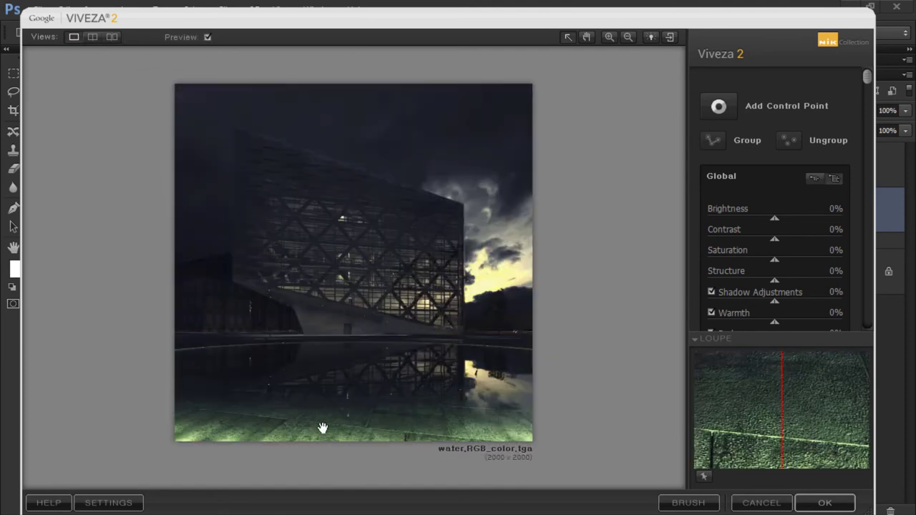
# Step: Add a facade control point that darkens, adds contrast, warms and boosts red and green
pyautogui.click(796, 107)
pyautogui.click(358, 226)
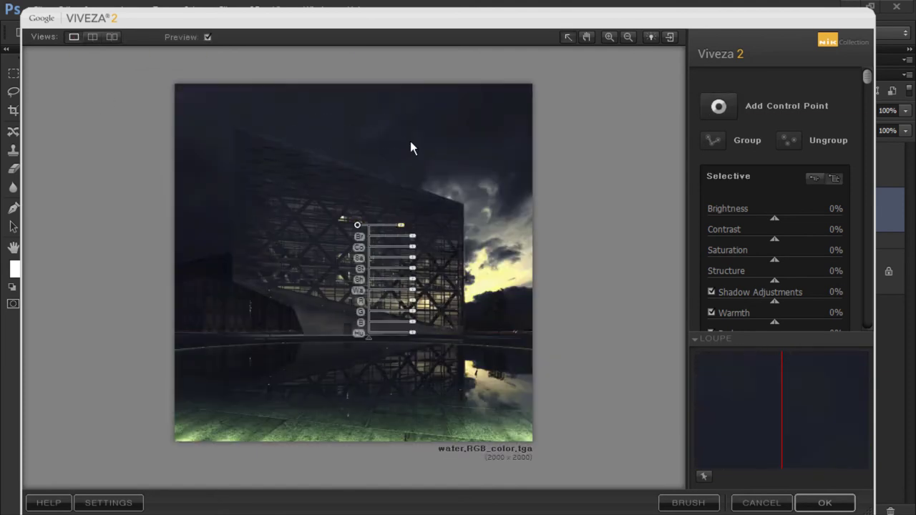
pyautogui.scroll(-3, 863, 73)
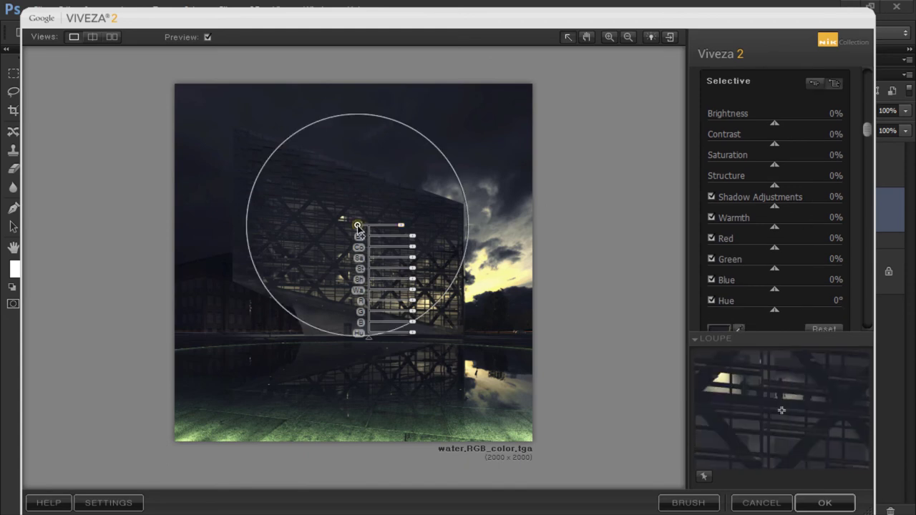
pyautogui.moveTo(358, 225); pyautogui.dragTo(360, 259)
pyautogui.moveTo(414, 277)
pyautogui.mouseDown()
pyautogui.moveTo(421, 267)
pyautogui.moveTo(409, 267)
pyautogui.mouseUp()
pyautogui.moveTo(418, 278)
pyautogui.mouseDown()
pyautogui.moveTo(409, 287)
pyautogui.moveTo(445, 300)
pyautogui.moveTo(413, 297)
pyautogui.moveTo(429, 298)
pyautogui.moveTo(412, 266)
pyautogui.moveTo(459, 280)
pyautogui.mouseUp()
pyautogui.moveTo(412, 312)
pyautogui.mouseDown()
pyautogui.moveTo(425, 327)
pyautogui.moveTo(417, 344)
pyautogui.mouseUp()
pyautogui.moveTo(357, 257)
pyautogui.mouseDown()
pyautogui.moveTo(316, 213)
pyautogui.moveTo(295, 271)
pyautogui.mouseUp()
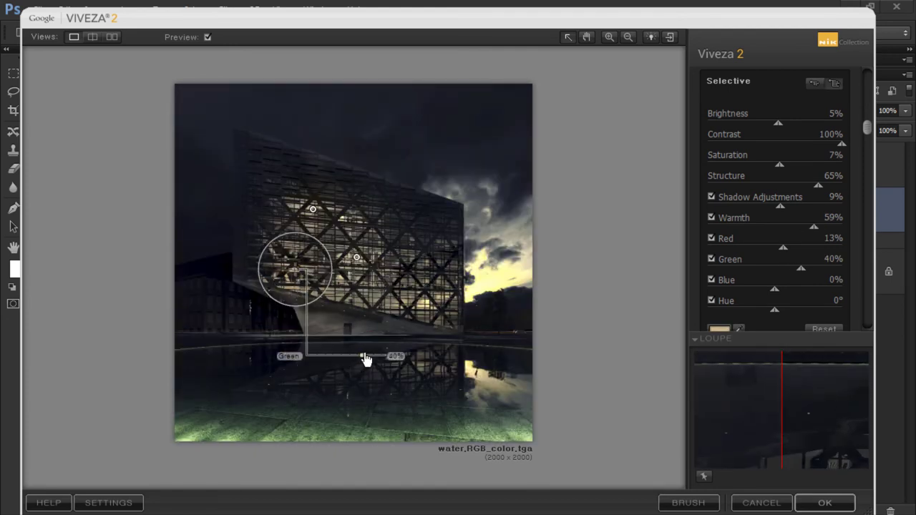
pyautogui.click(369, 261)
# Step: Paste copies of the point onto the right and lower facade, warming and adding contrast
pyautogui.hotkey('ctrl', 'v')
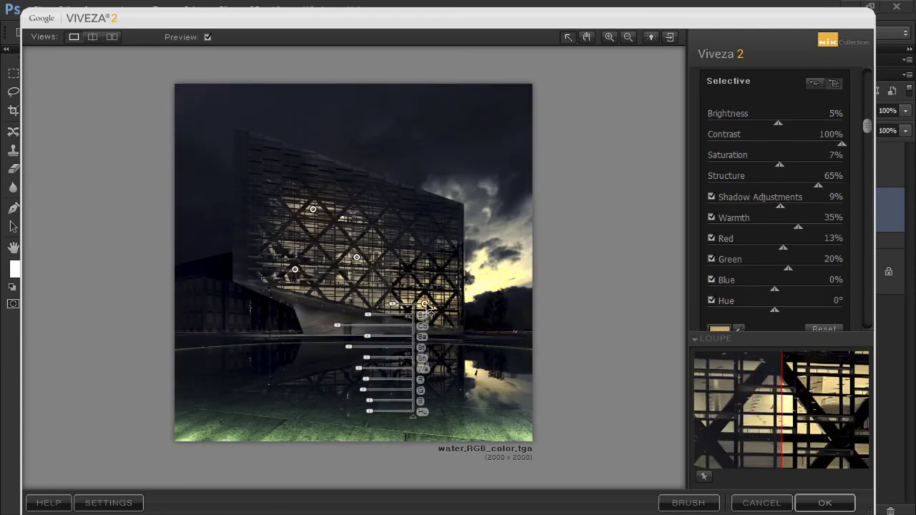
pyautogui.click(422, 348)
pyautogui.hotkey('ctrl', 'v')
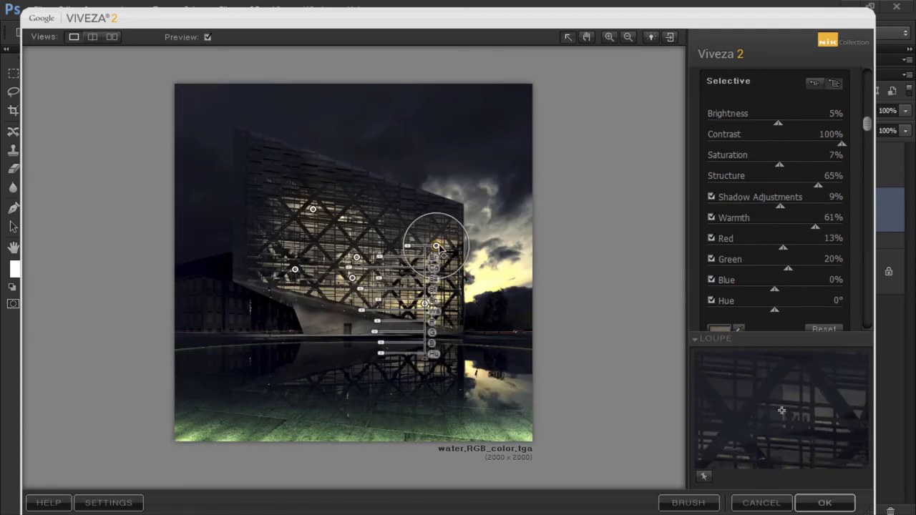
pyautogui.moveTo(370, 337); pyautogui.dragTo(358, 271)
pyautogui.click(489, 313)
pyautogui.scroll(3, 726, 100)
pyautogui.hotkey('ctrl', 'v')
pyautogui.moveTo(399, 344)
pyautogui.mouseDown()
pyautogui.moveTo(410, 344)
pyautogui.moveTo(384, 355)
pyautogui.moveTo(393, 368)
pyautogui.moveTo(368, 340)
pyautogui.mouseUp()
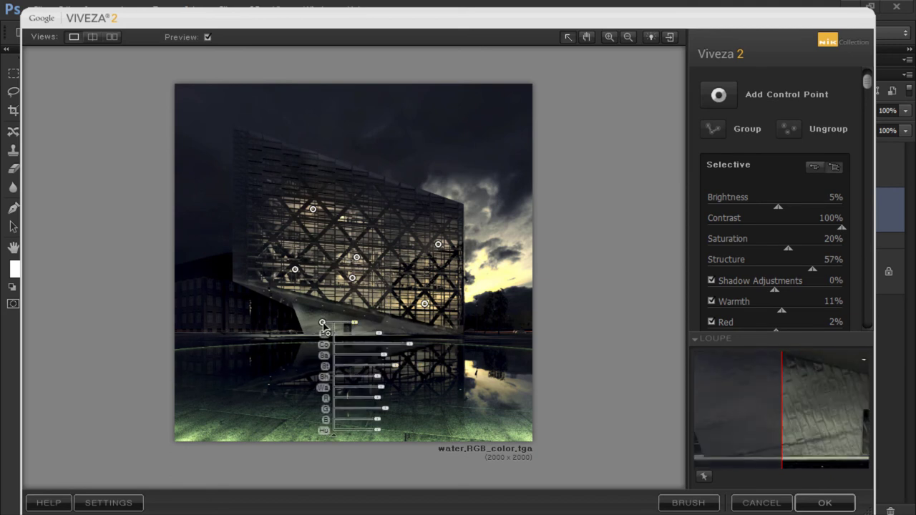
# Step: Warm the lower facade point and add red to the upper facade point
pyautogui.click(407, 329)
pyautogui.click(312, 323)
pyautogui.click(322, 322)
pyautogui.moveTo(374, 387); pyautogui.dragTo(383, 390)
pyautogui.click(279, 151)
pyautogui.moveTo(334, 229); pyautogui.dragTo(342, 231)
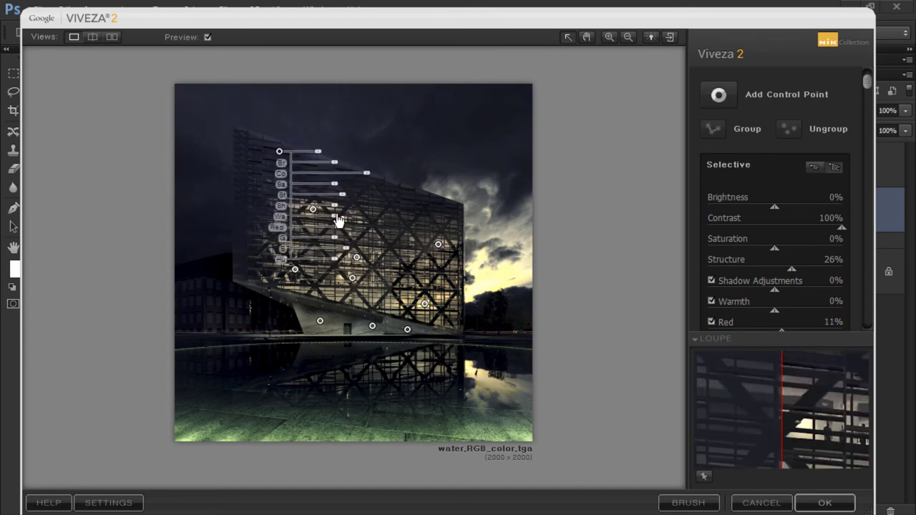
# Step: Add sky control points at top-left, top-right with added red, and bright sky with more contrast
pyautogui.click(719, 94)
pyautogui.click(331, 95)
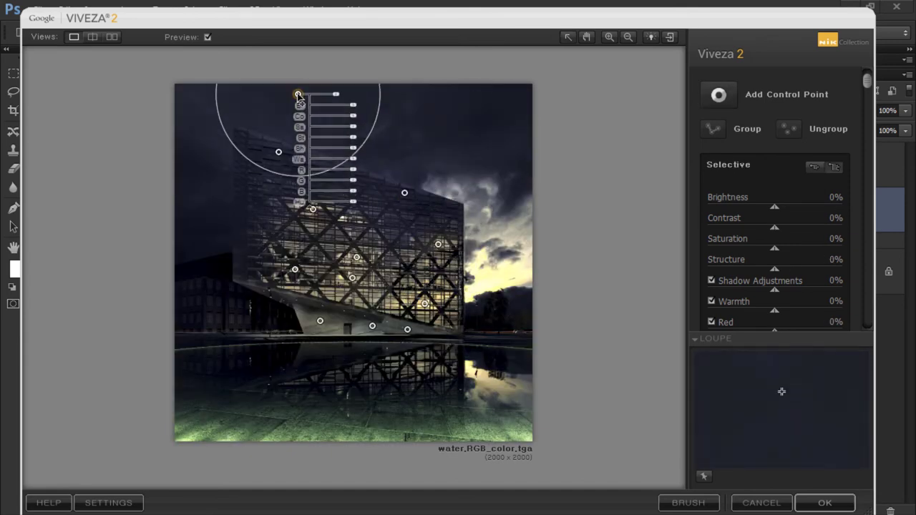
pyautogui.moveTo(331, 96); pyautogui.dragTo(192, 90)
pyautogui.click(486, 111)
pyautogui.moveTo(431, 186); pyautogui.dragTo(429, 186)
pyautogui.click(718, 95)
pyautogui.click(513, 269)
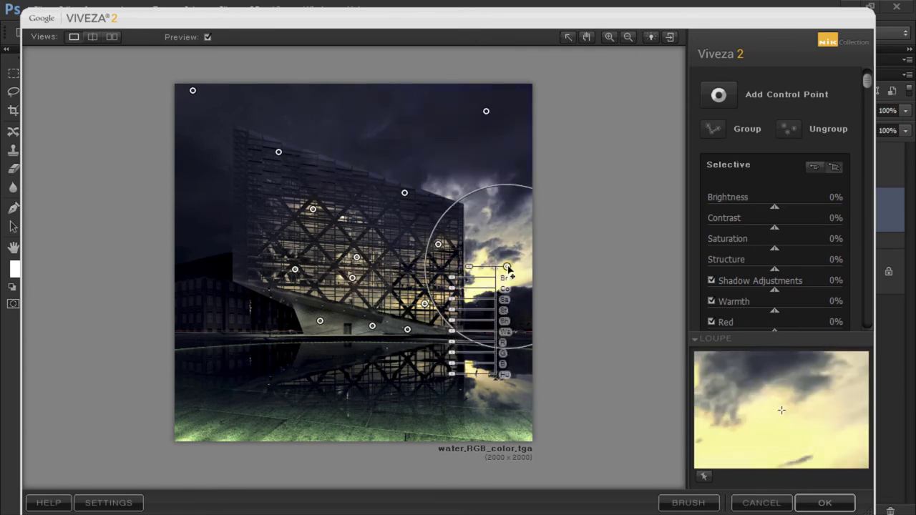
pyautogui.moveTo(460, 291); pyautogui.dragTo(382, 378)
# Step: Add points on the left building and water, desaturate the reflection, and darken the right water
pyautogui.click(223, 308)
pyautogui.click(261, 375)
pyautogui.moveTo(273, 281); pyautogui.dragTo(320, 270)
pyautogui.keyDown('alt'); pyautogui.moveTo(261, 375); pyautogui.dragTo(424, 369); pyautogui.keyUp('alt')
pyautogui.moveTo(414, 297)
pyautogui.mouseDown()
pyautogui.moveTo(322, 298)
pyautogui.moveTo(397, 294)
pyautogui.mouseUp()
pyautogui.click(719, 94)
pyautogui.click(484, 378)
pyautogui.click(349, 425)
# Step: Apply the Viveza edits and launch Magic Bullet PhotoLooks
pyautogui.click(825, 502)
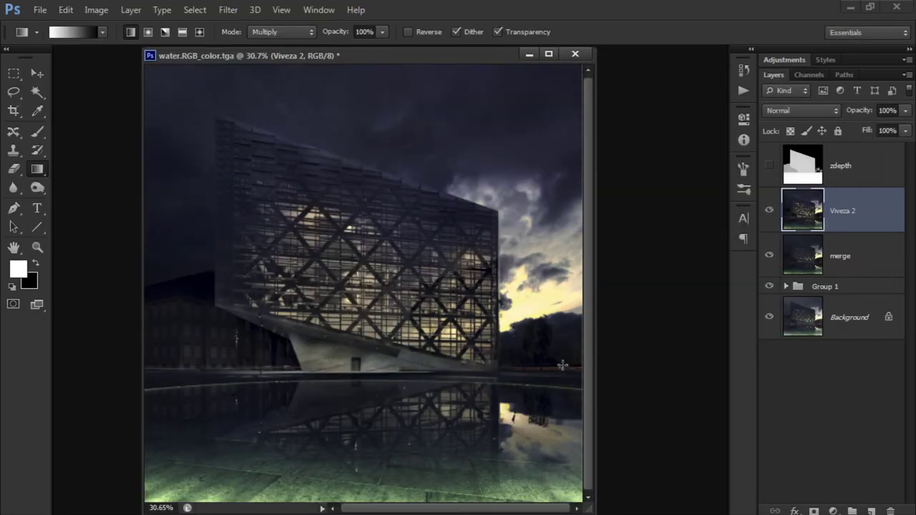
pyautogui.click(228, 9)
pyautogui.click(436, 290)
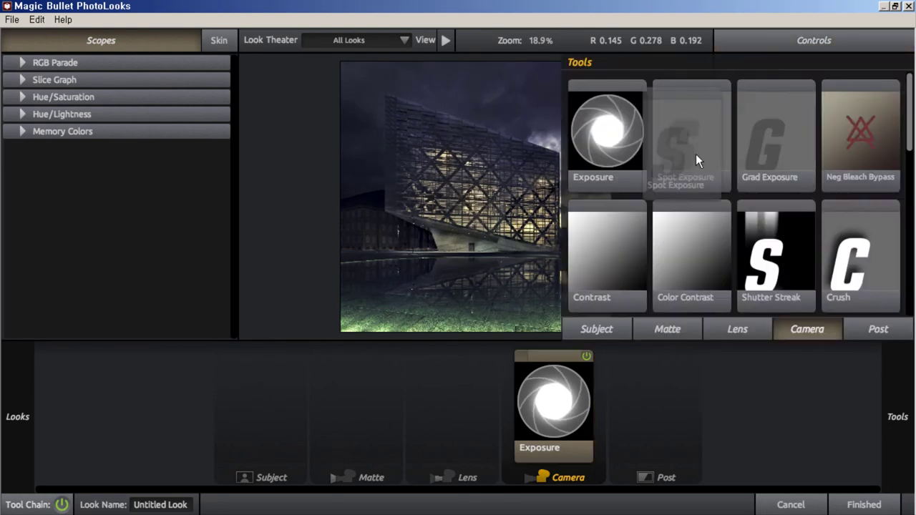
# Step: Add Spot Exposure centred on the lit building and a Curves tool with red, green and blue edits
pyautogui.moveTo(694, 154); pyautogui.dragTo(578, 144)
pyautogui.moveTo(474, 203); pyautogui.dragTo(507, 204)
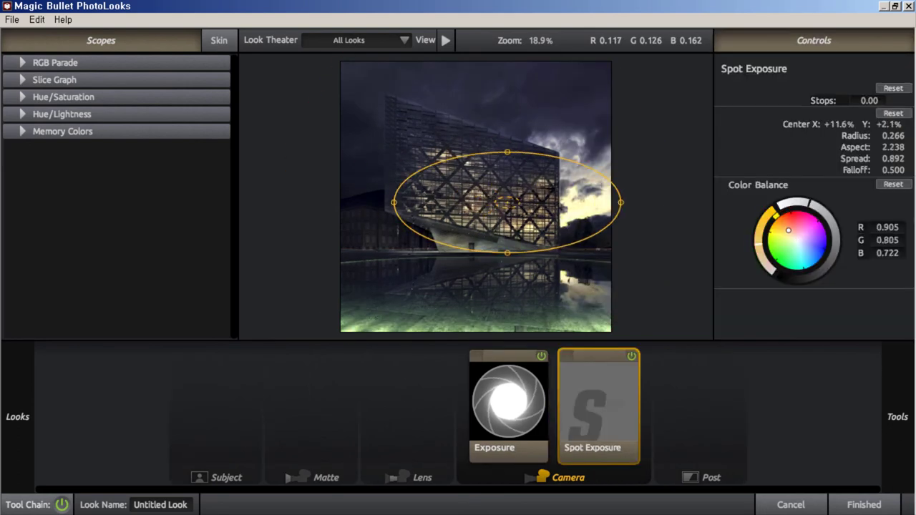
pyautogui.moveTo(849, 201); pyautogui.dragTo(643, 405)
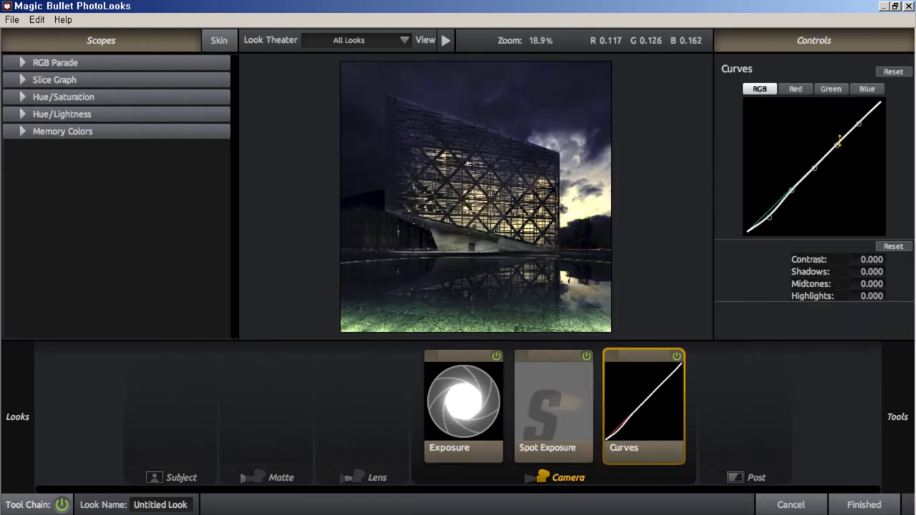
pyautogui.click(795, 89)
pyautogui.click(830, 89)
pyautogui.moveTo(769, 217); pyautogui.dragTo(769, 228)
pyautogui.hotkey('ctrl', 'z')
pyautogui.click(866, 89)
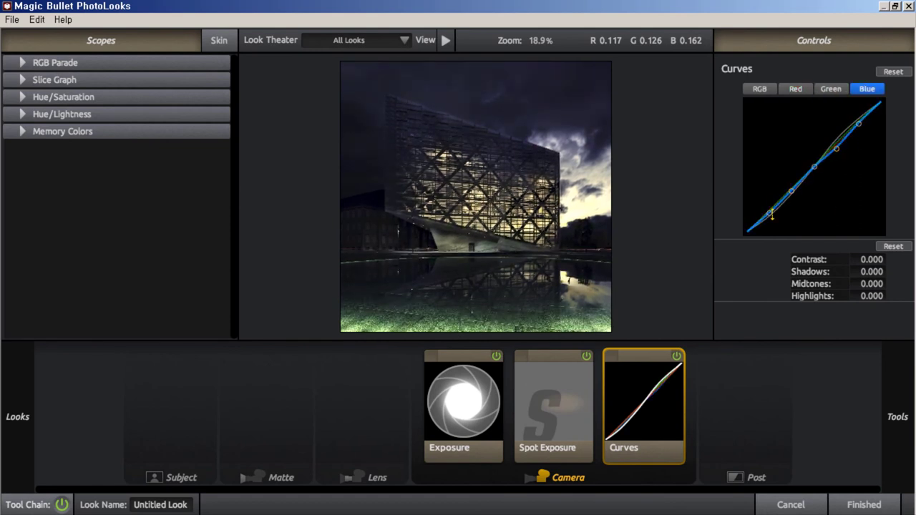
# Step: Add Colorista 3-Way to the post chain and tint its highlights toward yellow-green
pyautogui.click(878, 329)
pyautogui.scroll(-2, 762, 144)
pyautogui.doubleClick(858, 129)
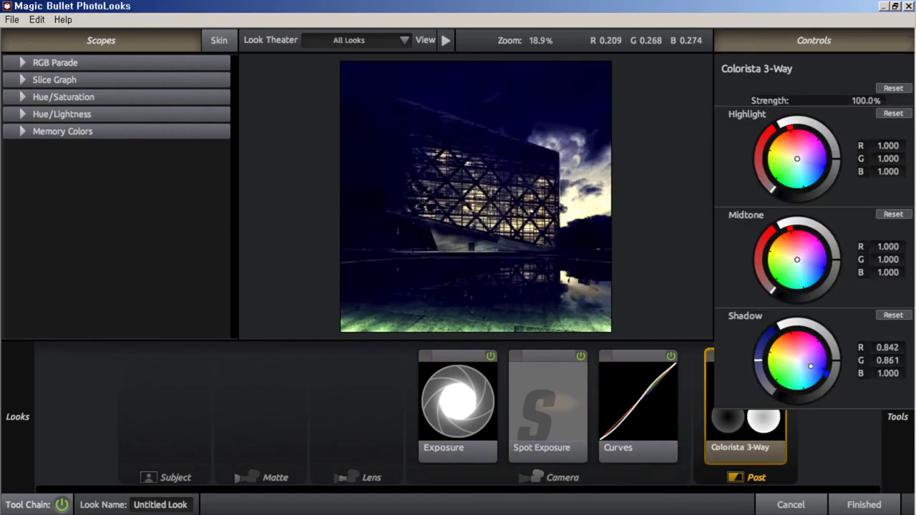
pyautogui.moveTo(802, 178); pyautogui.dragTo(883, 103)
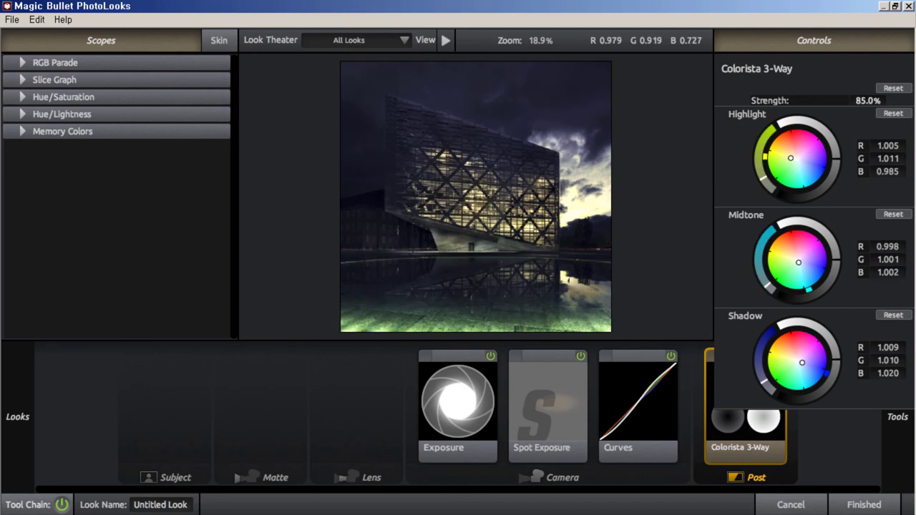
pyautogui.click(897, 416)
# Step: Add Vignette from the lens tools and apply the finished PhotoLooks grade
pyautogui.click(726, 327)
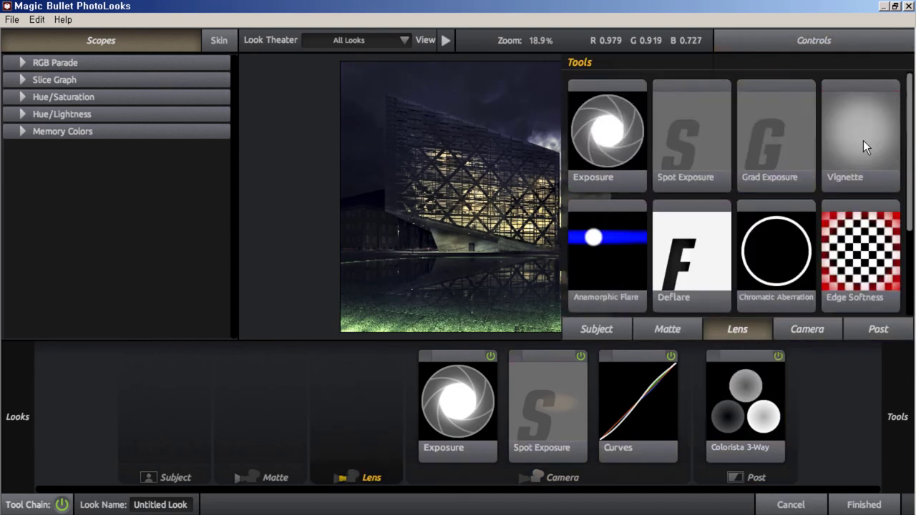
pyautogui.doubleClick(858, 122)
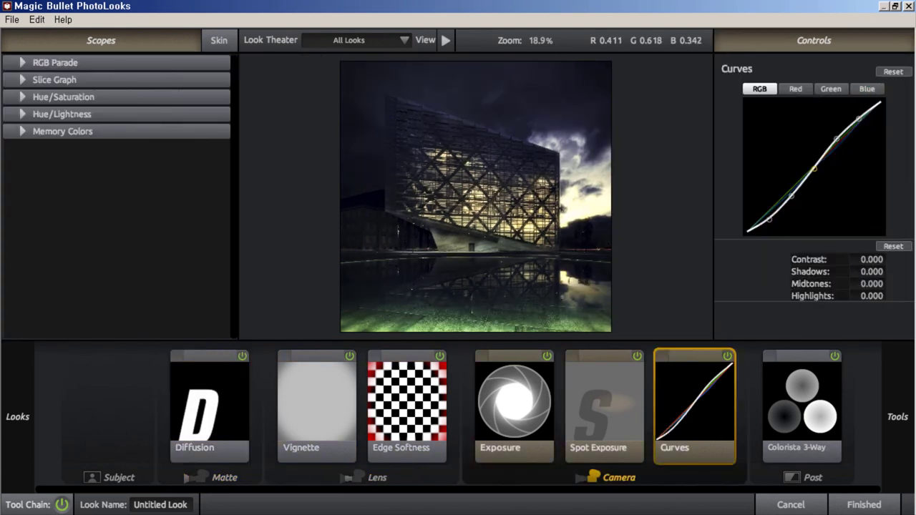
pyautogui.click(891, 512)
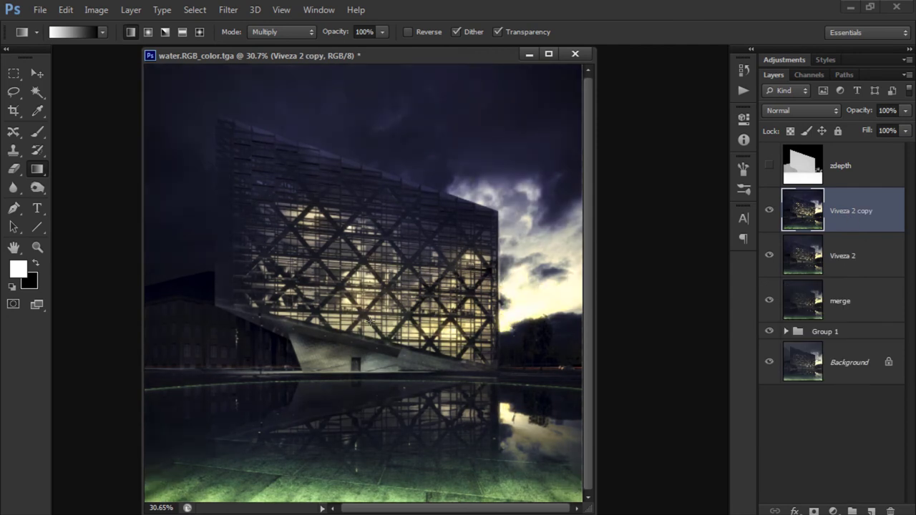
# Step: Fade the PhotoLooks effect to 61% and lower the layer opacity to 70%
pyautogui.hotkey('ctrl', 'shift', 'f')
pyautogui.moveTo(644, 272)
pyautogui.mouseDown()
pyautogui.moveTo(608, 269)
pyautogui.moveTo(634, 271)
pyautogui.mouseUp()
pyautogui.click(722, 252)
pyautogui.press('g')
pyautogui.press('m')
pyautogui.press('7')
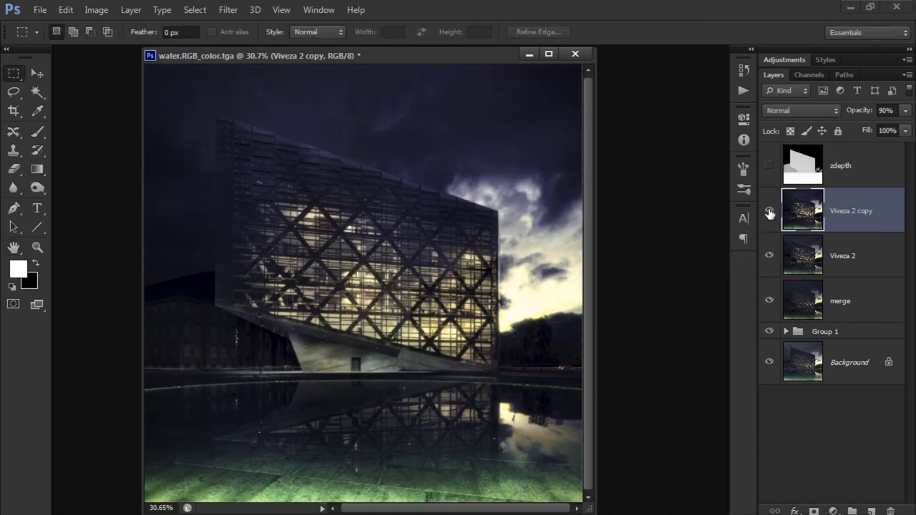
pyautogui.keyDown('alt'); pyautogui.scroll(5, 240, 366); pyautogui.keyUp('alt')
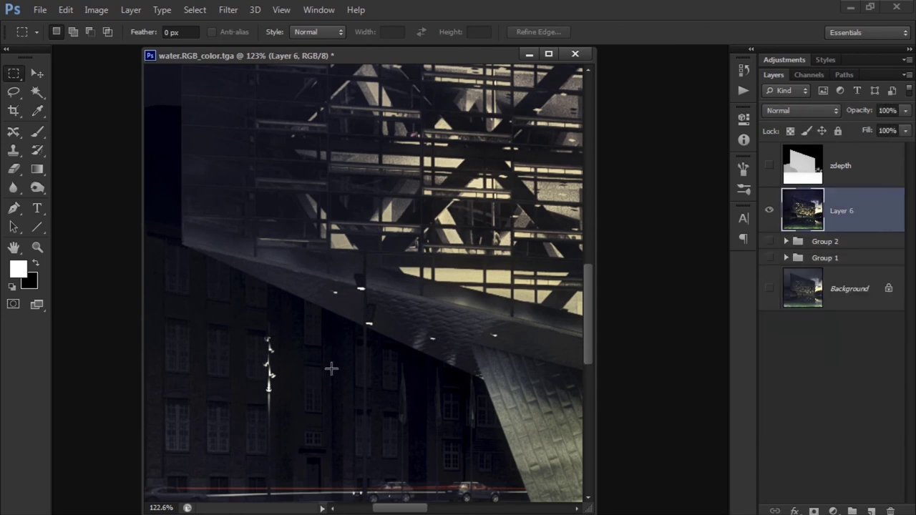
# Step: Create a new layer above Layer 6 and fill it with black
pyautogui.hotkey('ctrl', 'shift', 'alt', 'n')
pyautogui.hotkey('ctrl', 'BackSpace')
pyautogui.click(228, 10)
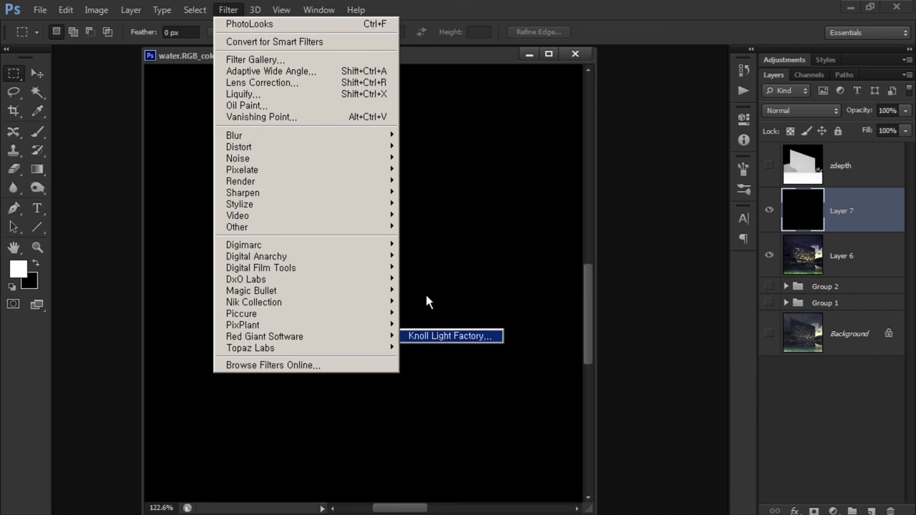
# Step: Launch Knoll Light Factory on the black layer and browse the flare presets to Rock Concert
pyautogui.moveTo(264, 336)
pyautogui.click(440, 333)
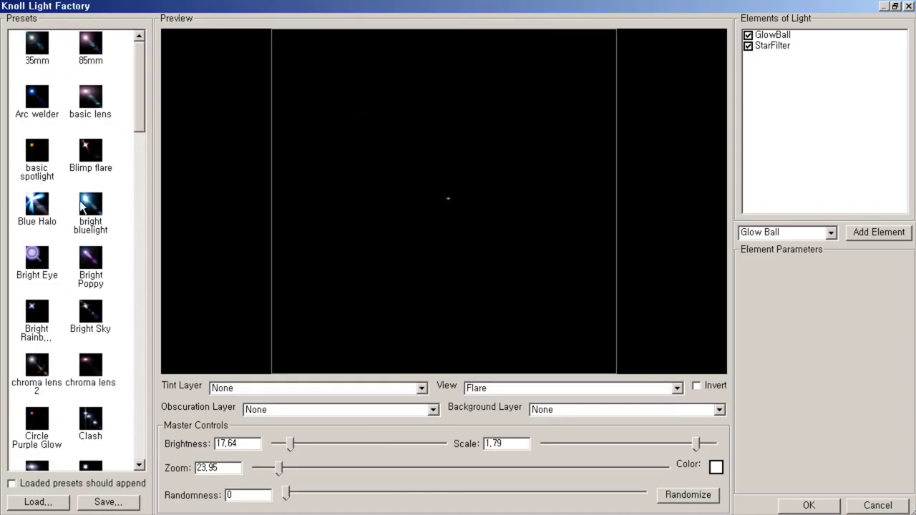
pyautogui.click(90, 311)
pyautogui.click(37, 312)
pyautogui.press('Right')
pyautogui.press('Right')
pyautogui.press('Right')
pyautogui.press('Right')
pyautogui.press('Right')
pyautogui.press('Right')
pyautogui.press('Right')
pyautogui.press('Right')
pyautogui.press('Right')
pyautogui.press('Right')
pyautogui.press('Right')
pyautogui.press('Right')
# Step: Tint the StarFilter element saturated yellow and the SpikeBall element pale yellow
pyautogui.click(777, 67)
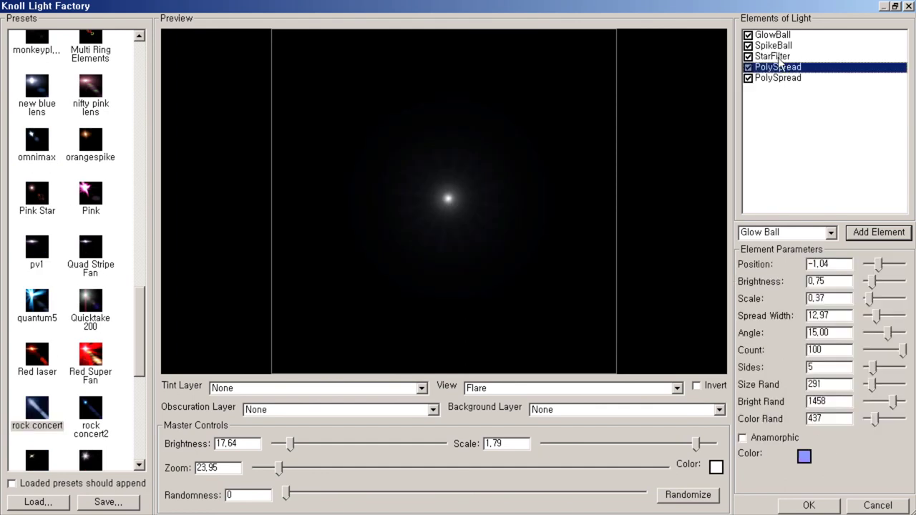
pyautogui.click(772, 56)
pyautogui.click(804, 404)
pyautogui.click(387, 329)
pyautogui.moveTo(342, 146); pyautogui.dragTo(316, 263)
pyautogui.click(318, 293)
pyautogui.click(502, 282)
pyautogui.click(773, 45)
pyautogui.click(803, 387)
pyautogui.click(501, 282)
pyautogui.click(772, 34)
pyautogui.click(773, 45)
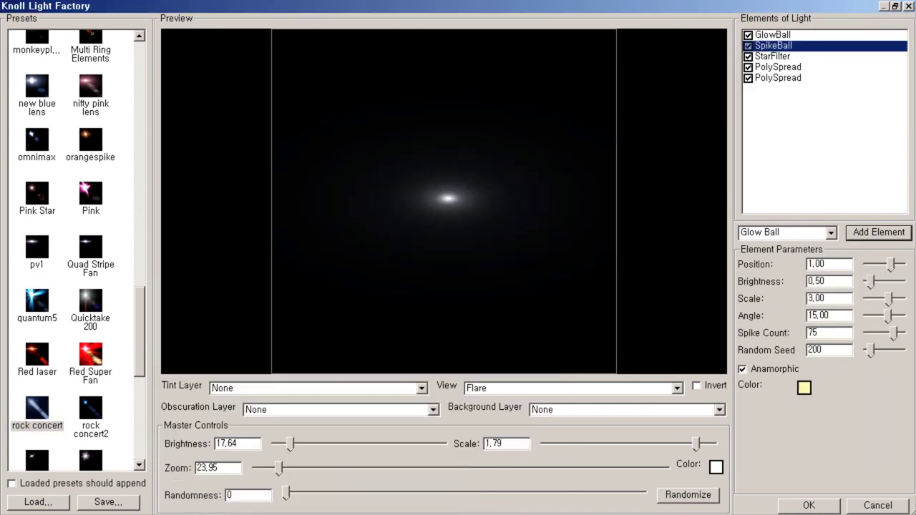
# Step: Render the Two Way Rays flare onto Layer 7 and delete the black around it
pyautogui.press('Right')
pyautogui.press('Right')
pyautogui.press('Right')
pyautogui.press('Right')
pyautogui.press('Right')
pyautogui.press('Right')
pyautogui.press('Right')
pyautogui.press('Right')
pyautogui.press('Right')
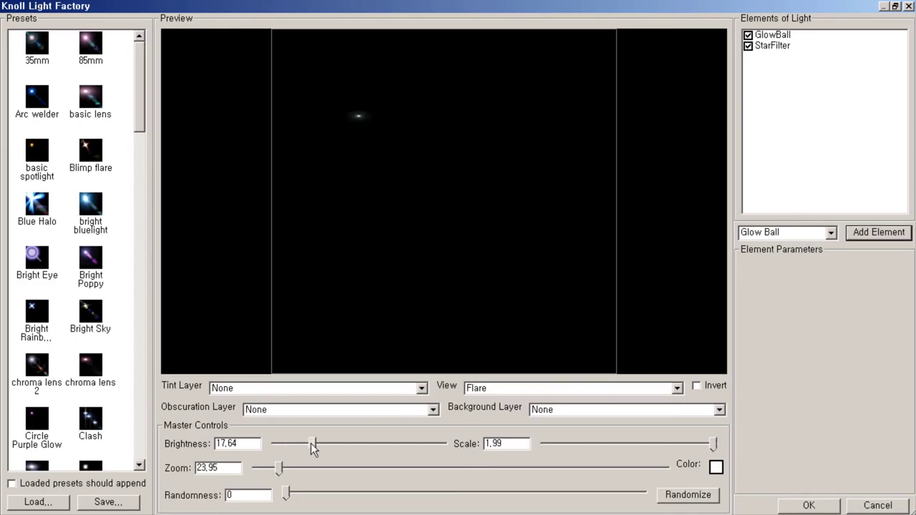
pyautogui.press('Return')
pyautogui.moveTo(190, 135); pyautogui.dragTo(309, 209)
pyautogui.hotkey('ctrl', 'i')
pyautogui.hotkey('ctrl', 'z')
pyautogui.hotkey('ctrl', 'shift', 'i')
pyautogui.press('Delete')
pyautogui.hotkey('ctrl', 'd')
# Step: Set Layer 7 to Screen mode and shrink its flare to a small glow
pyautogui.click(802, 110)
pyautogui.click(802, 245)
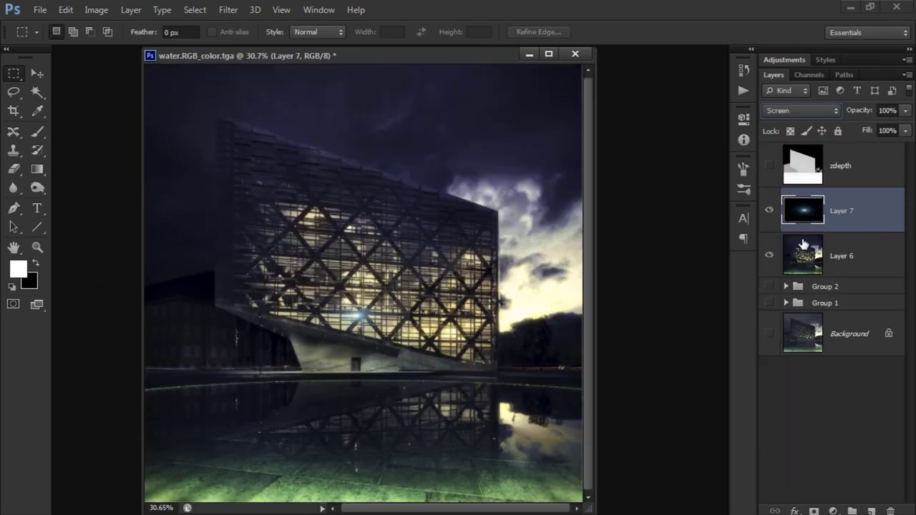
pyautogui.keyDown('alt'); pyautogui.scroll(5, 366, 350); pyautogui.keyUp('alt')
pyautogui.hotkey('ctrl', 't')
pyautogui.keyDown('alt'); pyautogui.keyDown('shift'); pyautogui.moveTo(497, 362); pyautogui.dragTo(391, 299); pyautogui.keyUp('shift'); pyautogui.keyUp('alt')
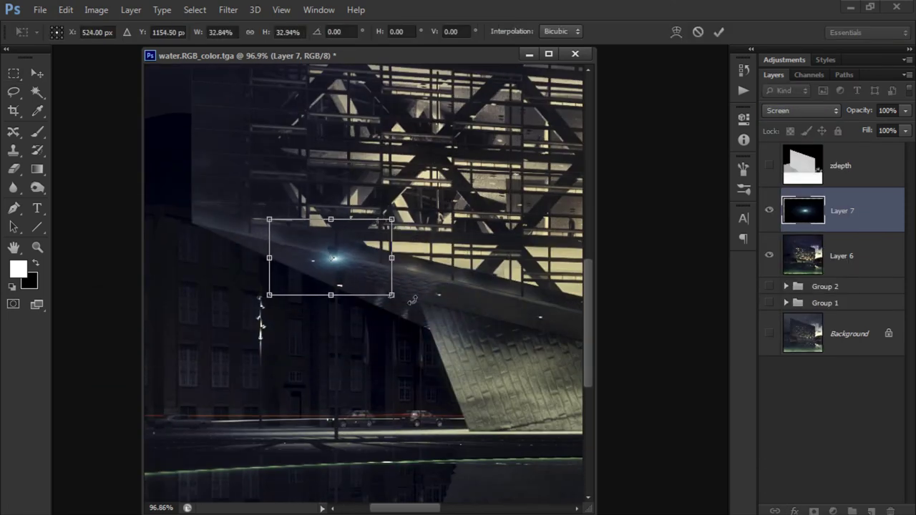
pyautogui.press('Return')
# Step: Start a Knoll Light Factory flare on Layer 6 with scale 0.60
pyautogui.click(801, 254)
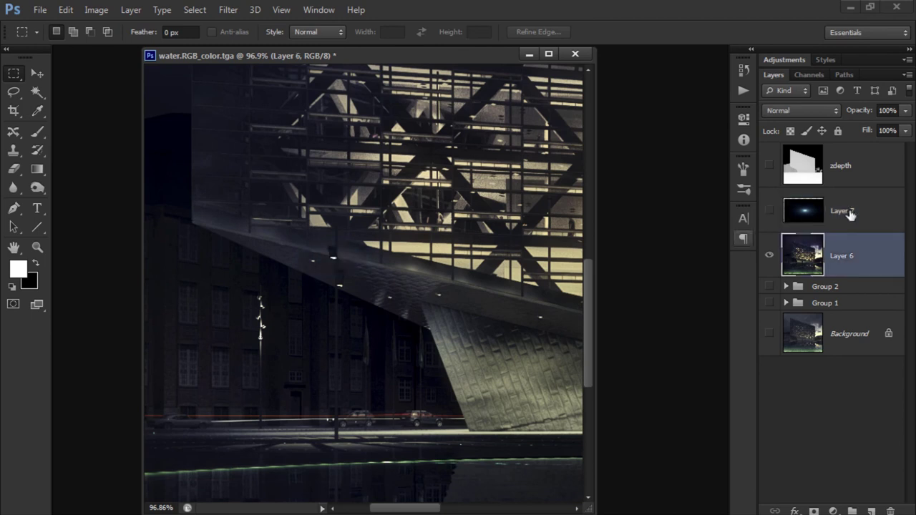
pyautogui.click(229, 9)
pyautogui.click(450, 333)
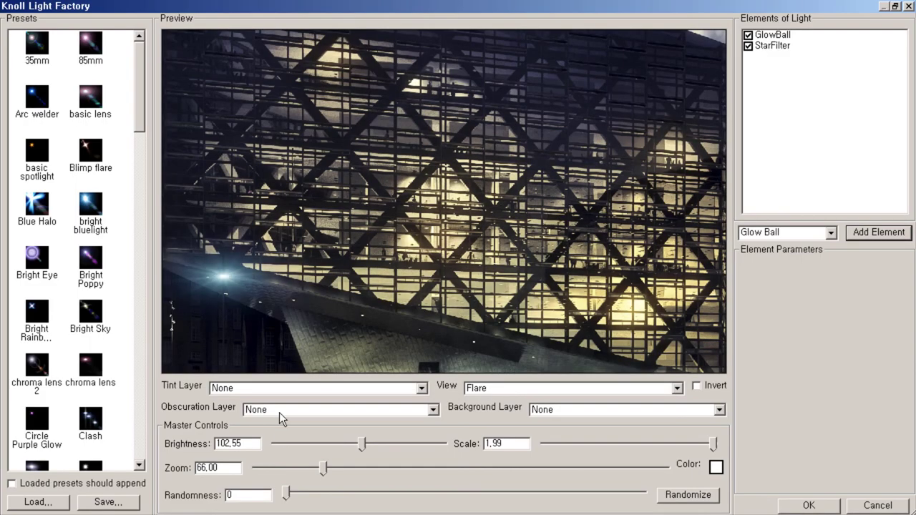
pyautogui.click(593, 445)
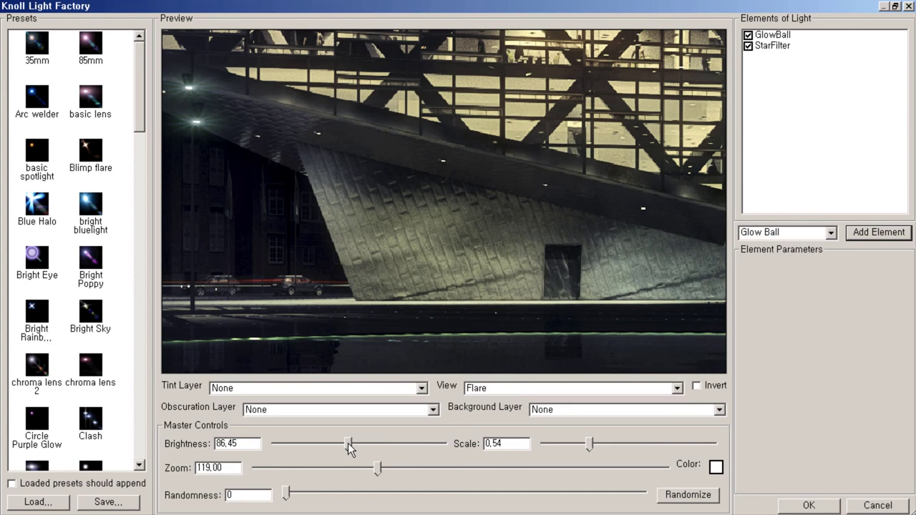
# Step: Show Layer 7 again and move its glow under the building's overhang
pyautogui.click(778, 34)
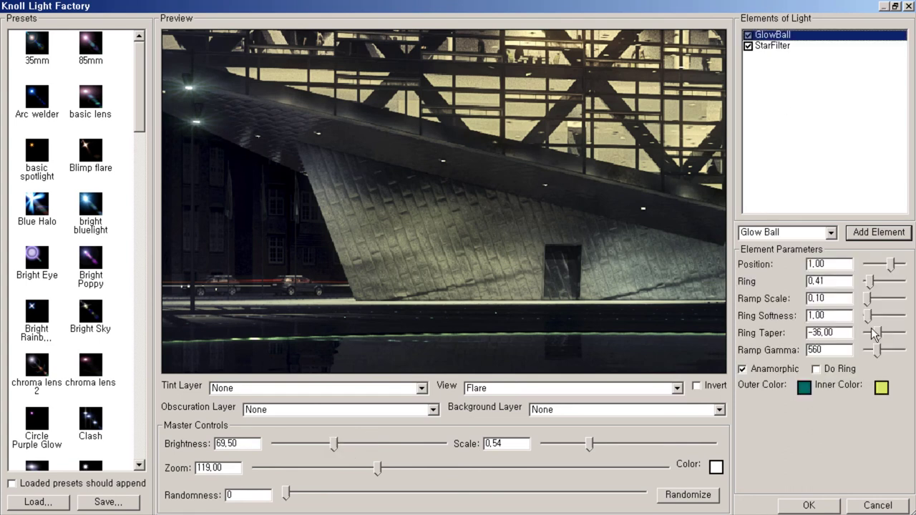
pyautogui.click(772, 45)
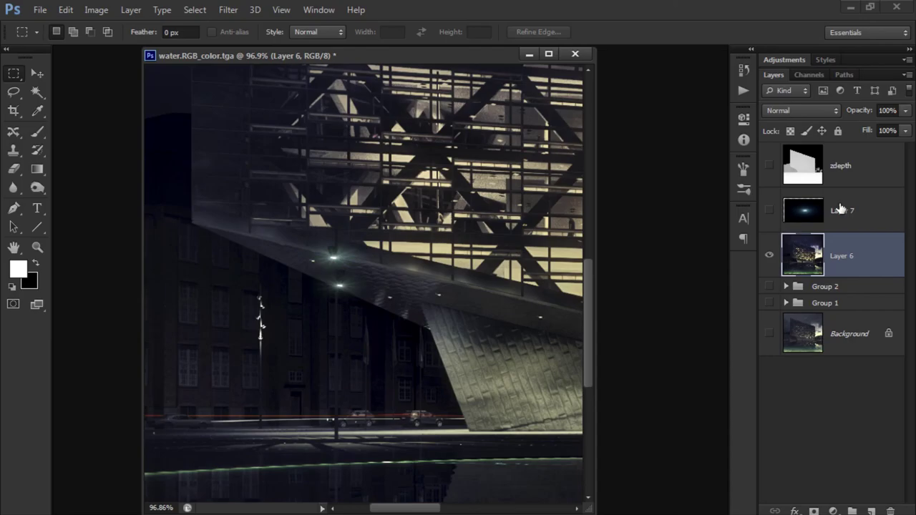
pyautogui.click(769, 211)
pyautogui.click(842, 210)
pyautogui.hotkey('alt', 'shift', 's')
pyautogui.keyDown('ctrl'); pyautogui.moveTo(364, 279); pyautogui.dragTo(286, 327); pyautogui.keyUp('ctrl')
pyautogui.hotkey('ctrl', 't')
pyautogui.press('Return')
# Step: Shift Layer 7's hue by -139 to turn the blue glow yellow
pyautogui.hotkey('ctrl', 'u')
pyautogui.write('-139')
pyautogui.press('Tab')
pyautogui.press('Return')
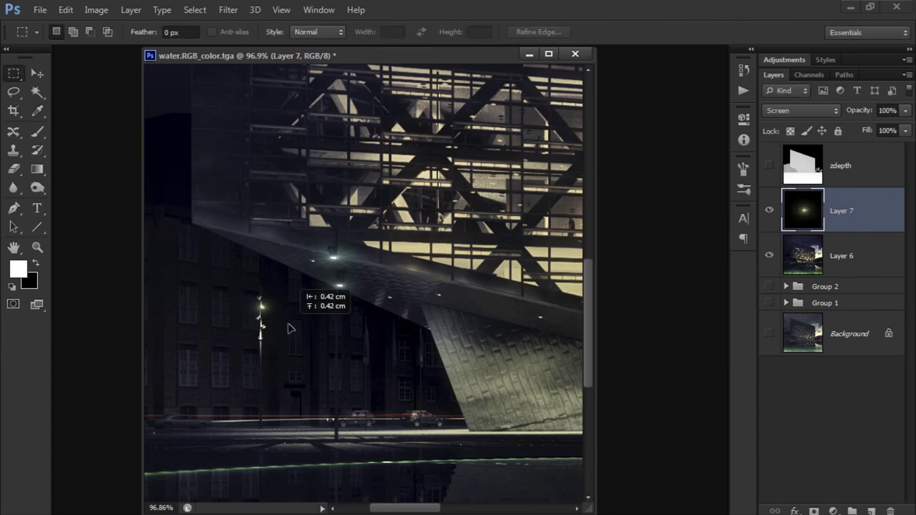
pyautogui.hotkey('ctrl', '0')
# Step: Duplicate the glow layer and group the glow layers into Group 3
pyautogui.click(769, 210)
pyautogui.click(778, 256)
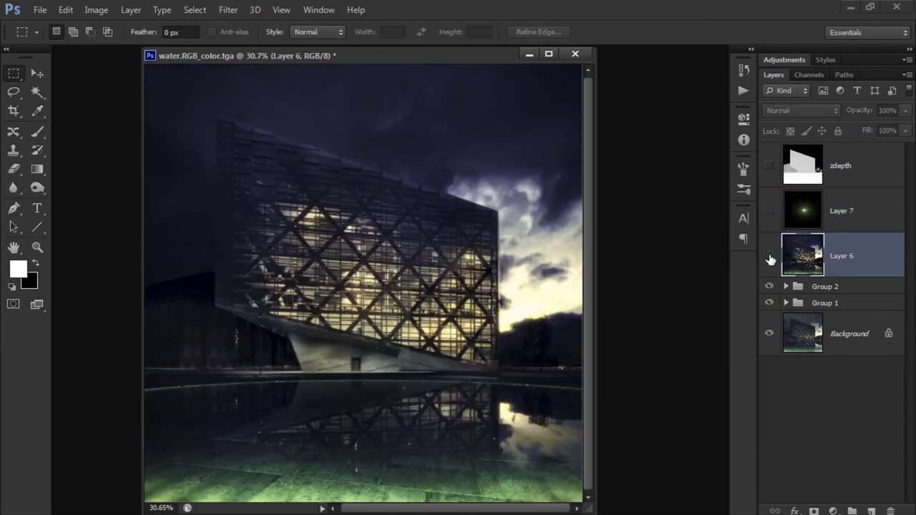
pyautogui.click(841, 213)
pyautogui.hotkey('ctrl', 'j')
pyautogui.hotkey('ctrl', 'g')
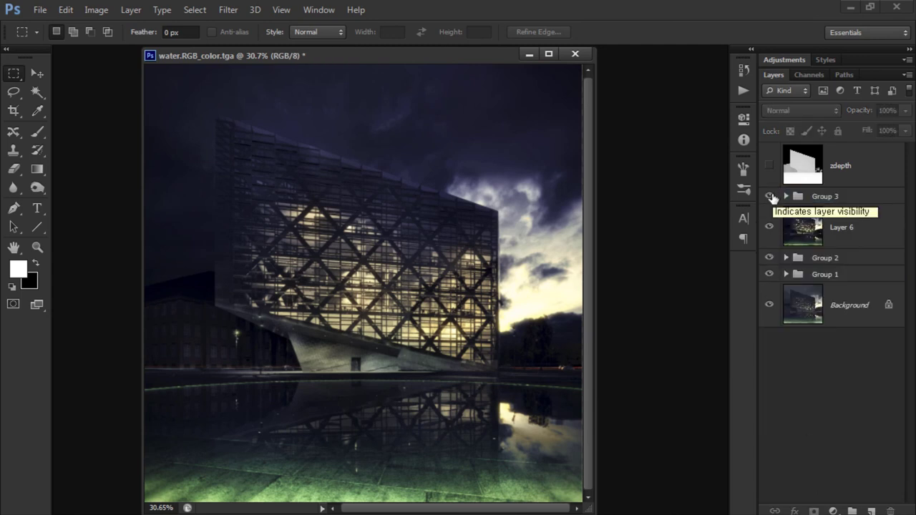
# Step: Show the zdepth layer, invert it and set it to Screen mode
pyautogui.click(774, 168)
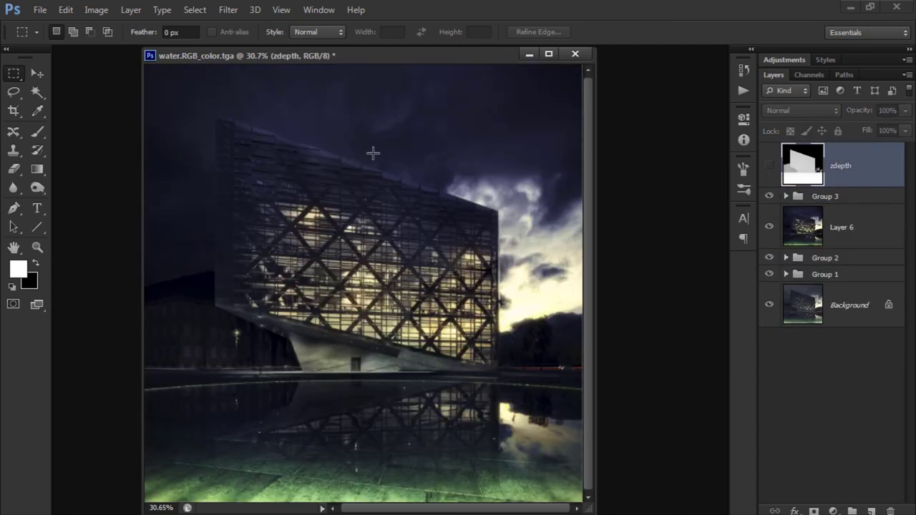
pyautogui.click(769, 166)
pyautogui.hotkey('ctrl', 'i')
pyautogui.click(813, 111)
pyautogui.click(802, 240)
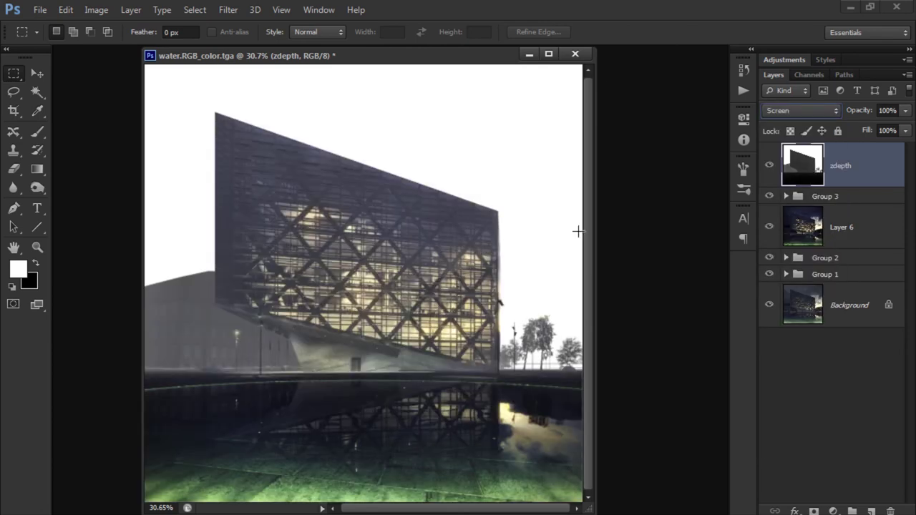
# Step: Apply Levels to the zdepth layer with output 11/155 and gamma 0.50
pyautogui.click(96, 10)
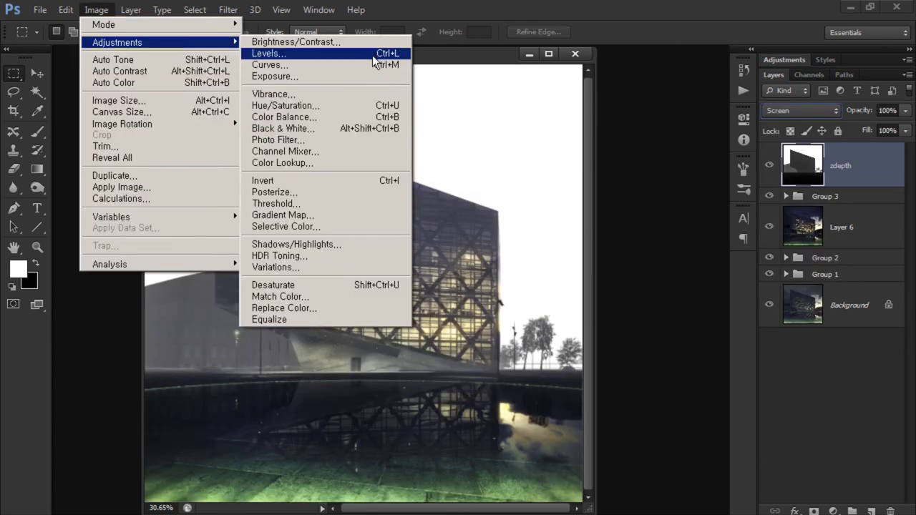
pyautogui.click(373, 53)
pyautogui.moveTo(558, 282); pyautogui.dragTo(552, 285)
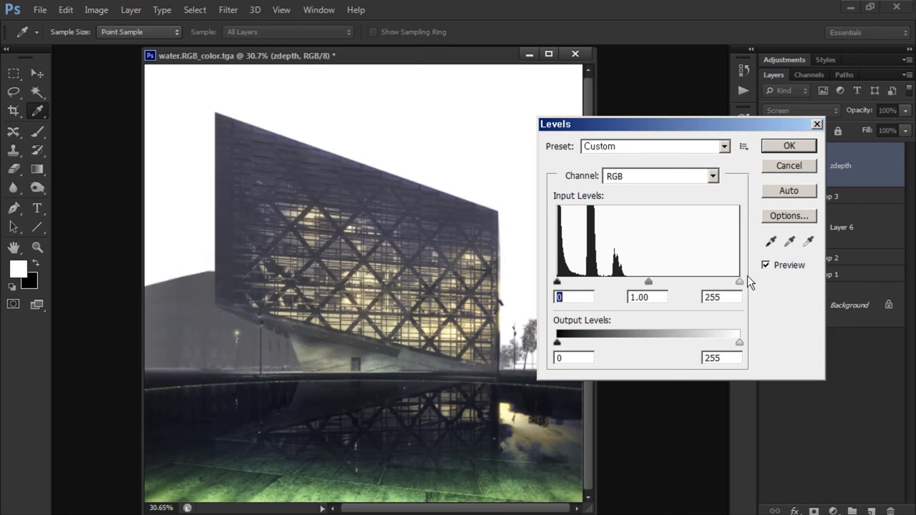
pyautogui.moveTo(739, 342); pyautogui.dragTo(690, 343)
pyautogui.moveTo(558, 342)
pyautogui.mouseDown()
pyautogui.moveTo(572, 344)
pyautogui.moveTo(565, 343)
pyautogui.mouseUp()
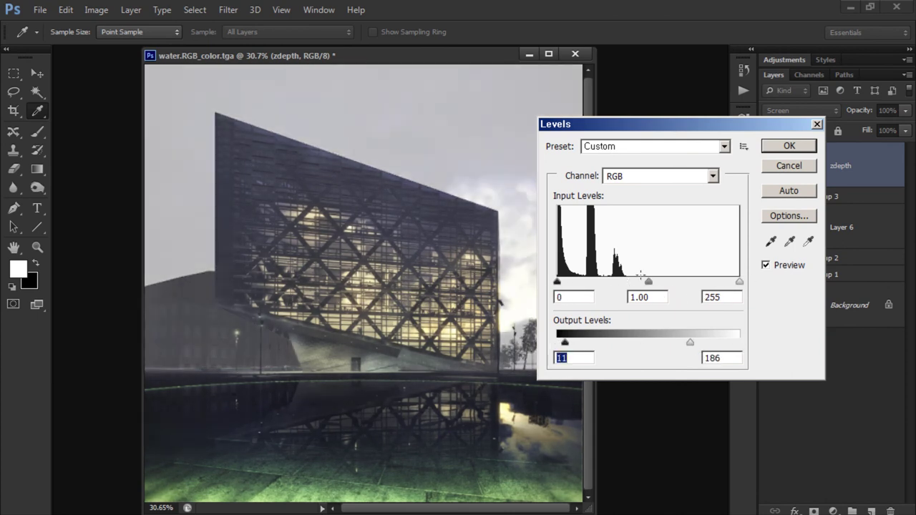
pyautogui.moveTo(653, 288); pyautogui.dragTo(634, 289)
pyautogui.click(712, 358)
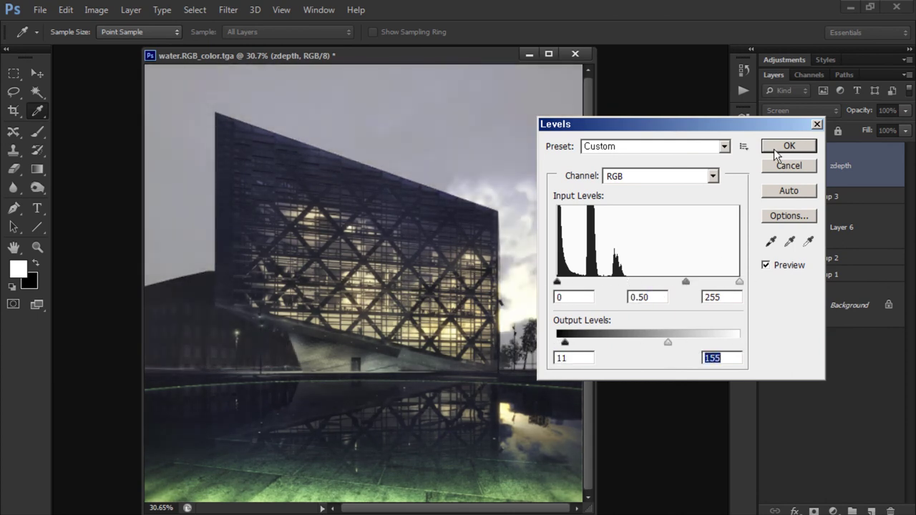
pyautogui.press('Return')
pyautogui.press('m')
pyautogui.hotkey('ctrl', 'z')
pyautogui.hotkey('ctrl', 'z')
# Step: Tint the zdepth haze bluish with Color Balance midtones +18/+18/+27, then compare
pyautogui.hotkey('ctrl', 'b')
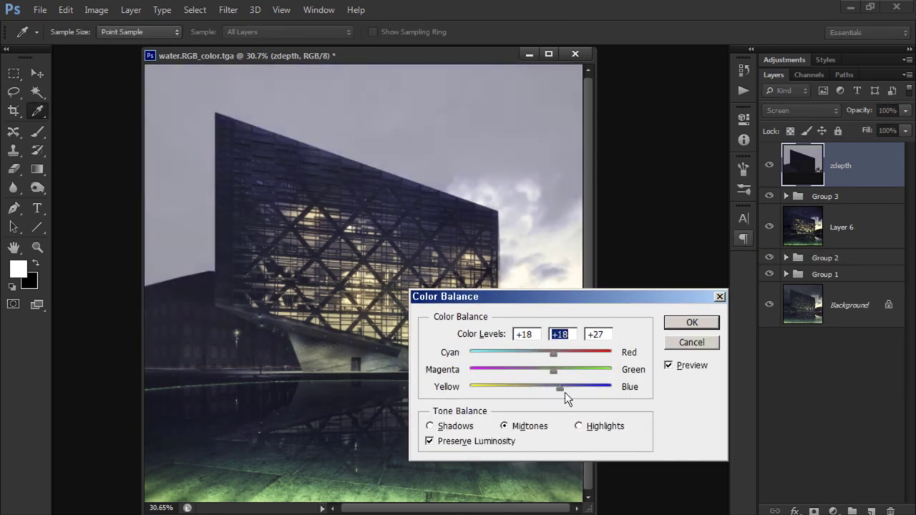
pyautogui.press('Return')
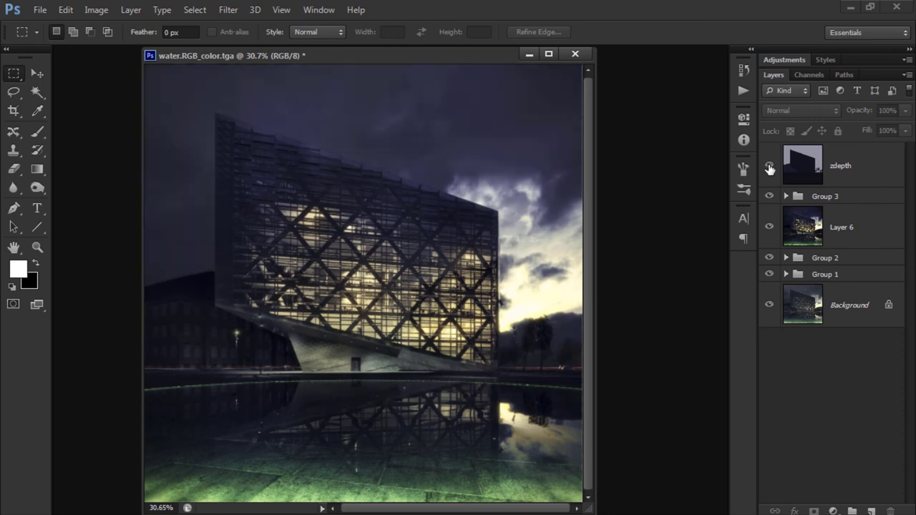
pyautogui.click(769, 166)
pyautogui.click(768, 165)
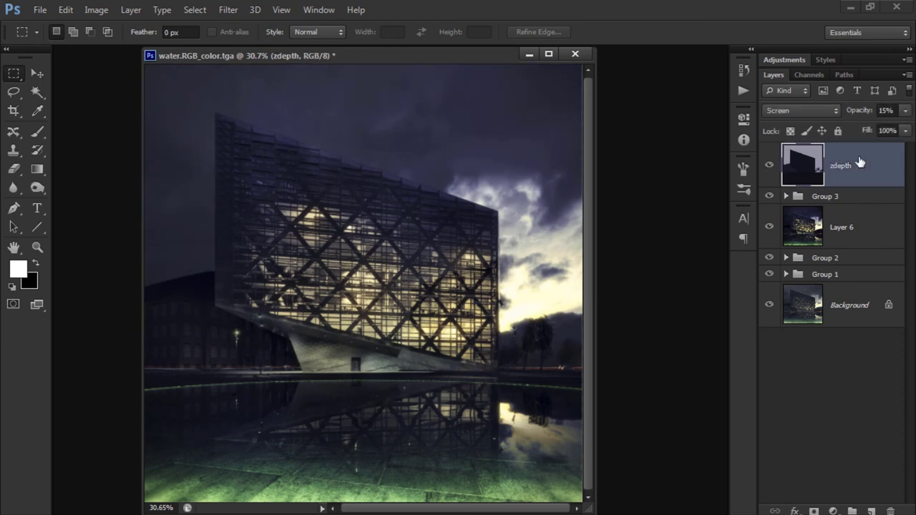